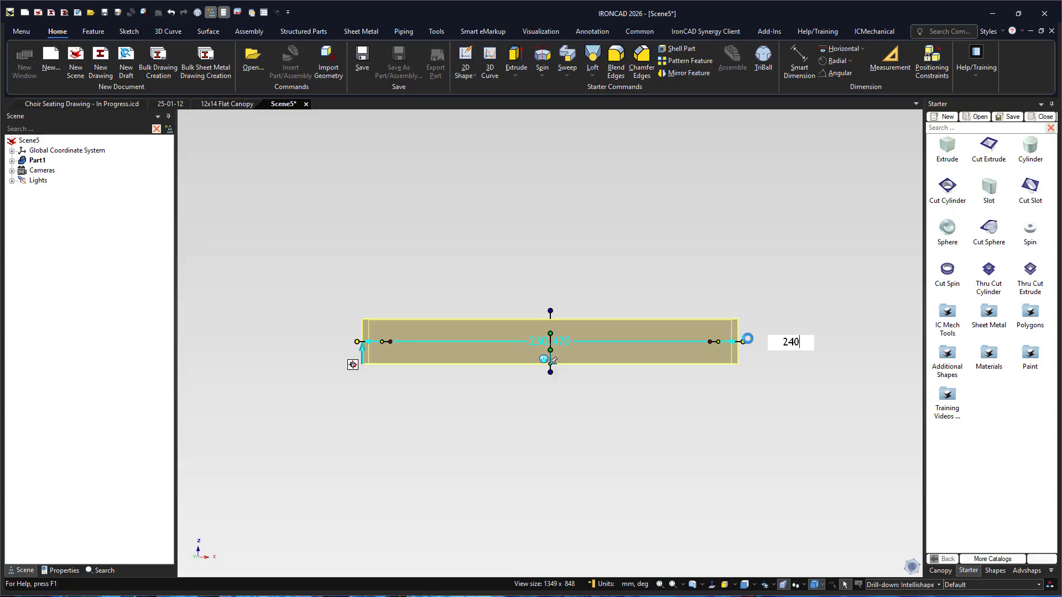
Size the base block to 216 mm long, 60 mm wide and 12 mm high
key(Tab)
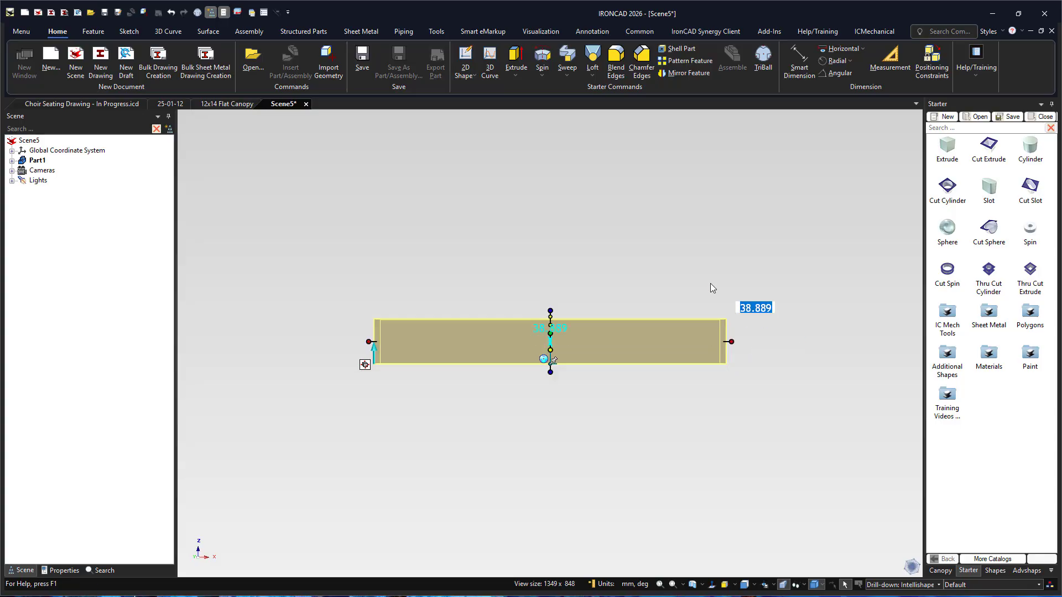
middle_drag(709, 286, 608, 346)
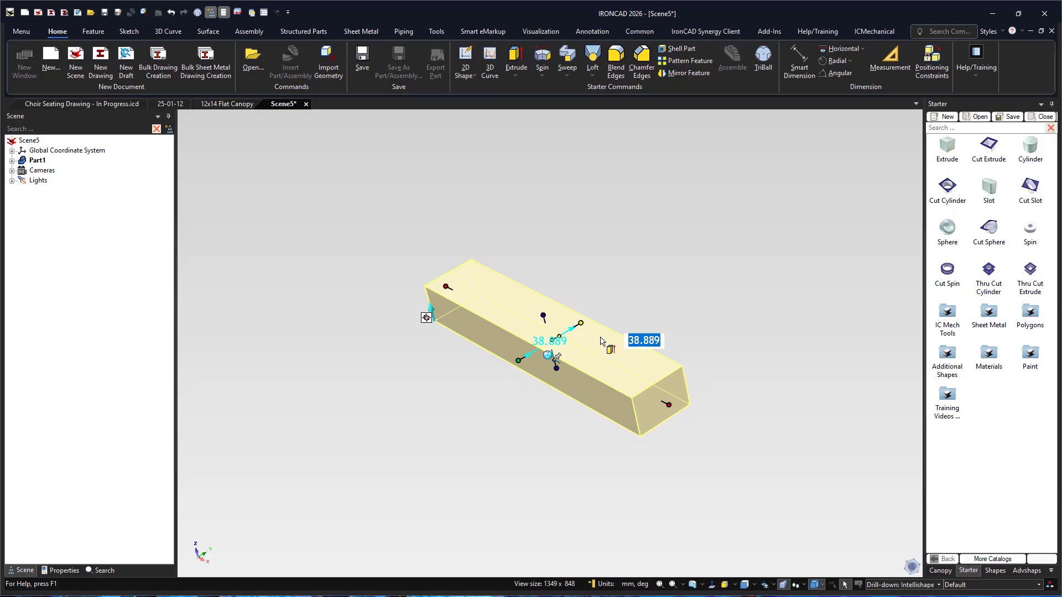
drag(580, 324, 615, 308)
text(60)
key(Tab)
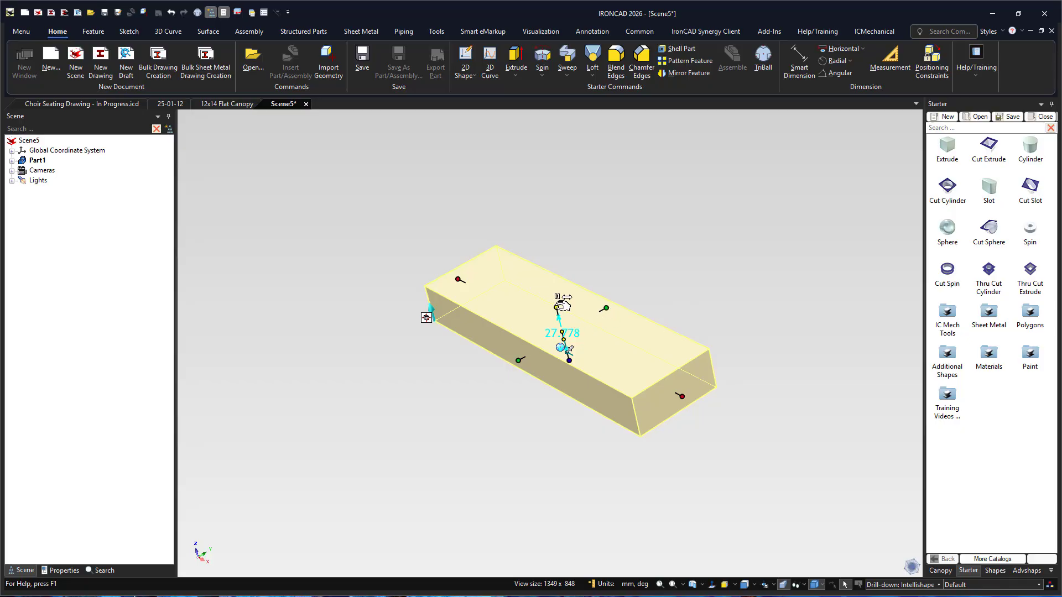
drag(562, 306, 560, 323)
text(12)
key(Return)
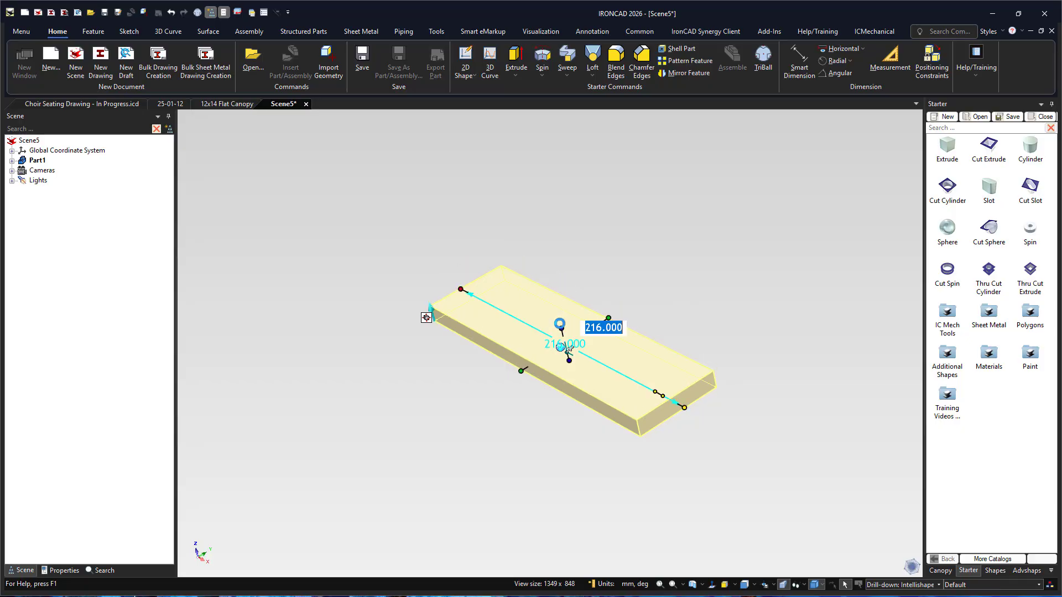
click(635, 261)
Add an extruded block centred on the base, matching its 60 mm depth, and set its symmetric width to 40 mm
key(F5)
key(F8)
drag(947, 149, 533, 361)
shift+drag(575, 293, 623, 320)
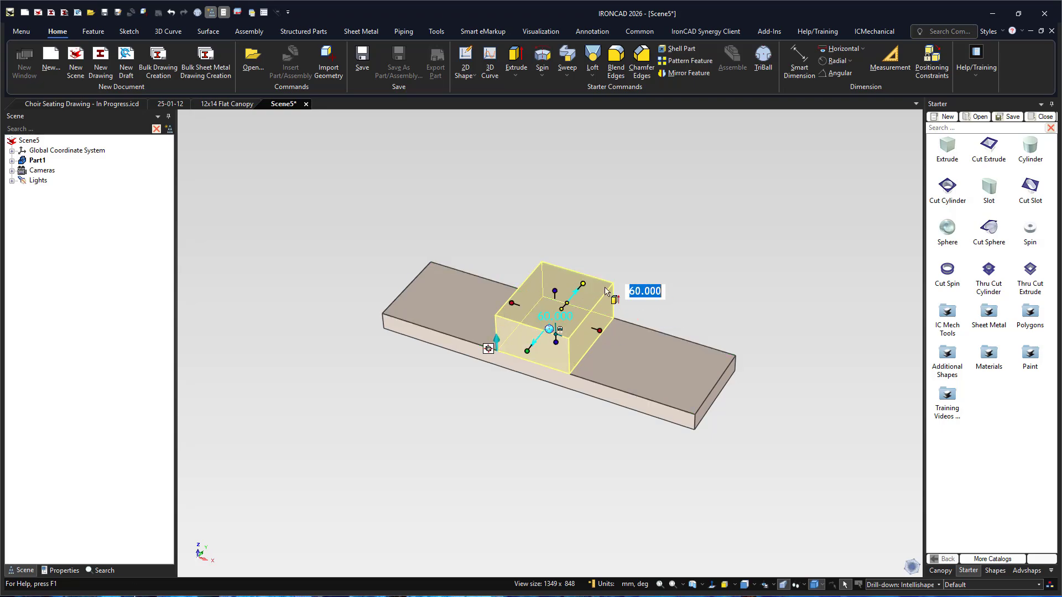
key(F7)
click(596, 303)
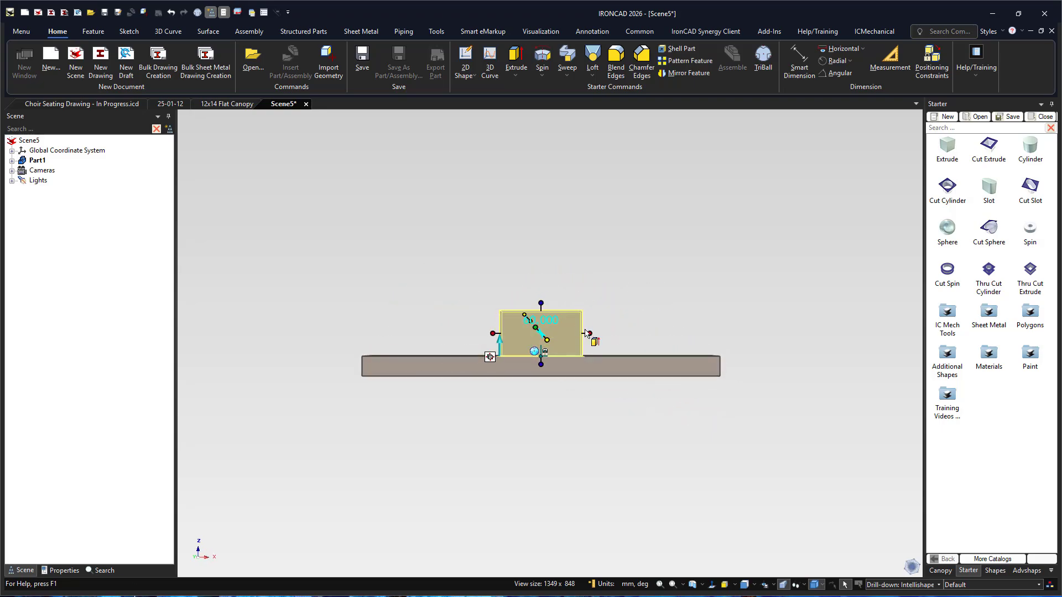
shift+drag(592, 332, 579, 333)
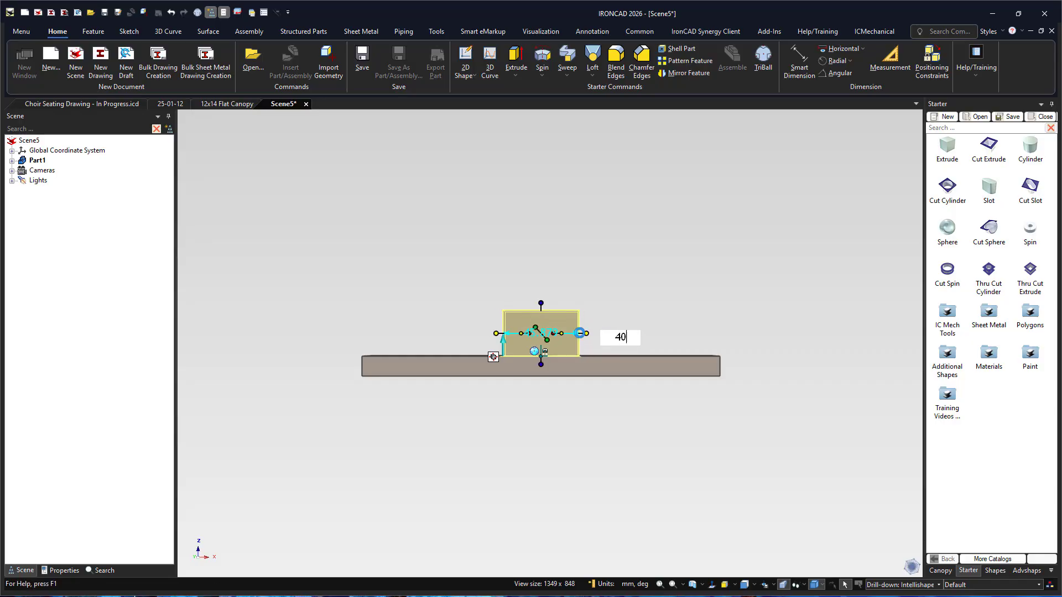
key(Return)
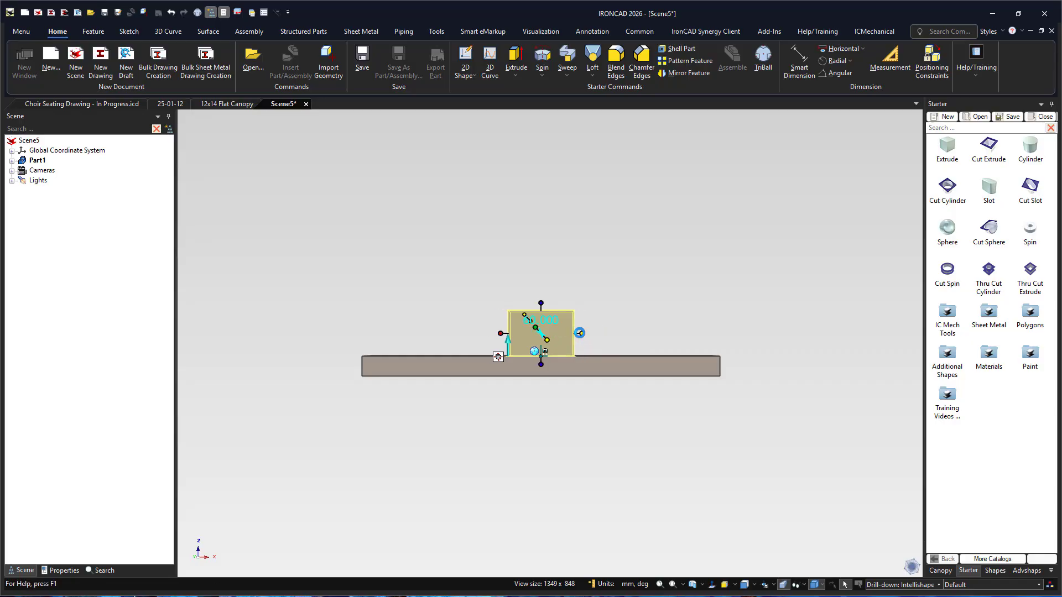
Raise the upright block's top by its distance from the base's bottom edge, making the block 68 mm tall
right_click(542, 302)
click(601, 443)
click(610, 377)
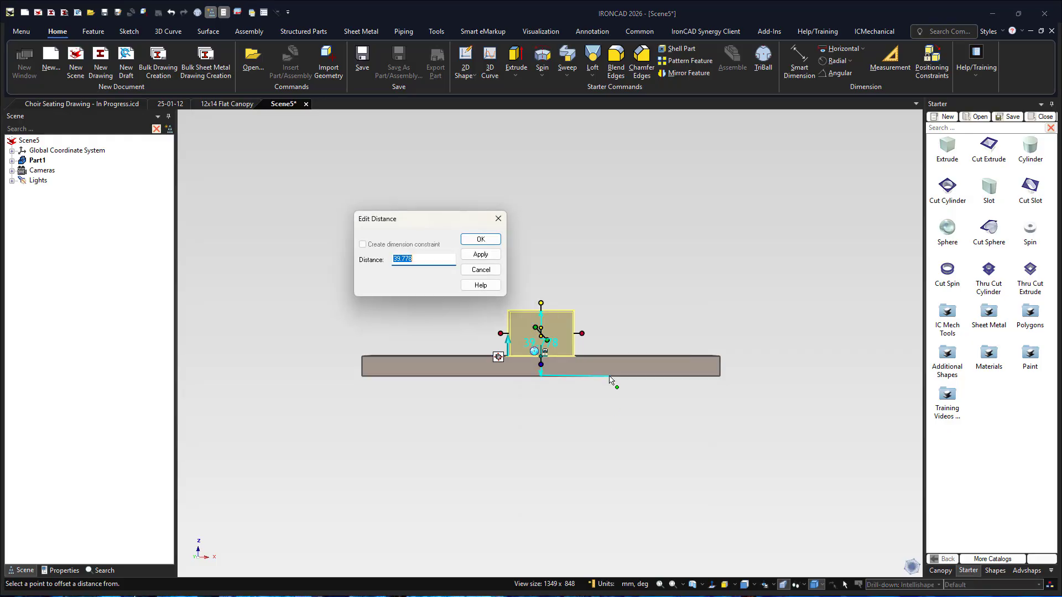
text(68)
key(Return)
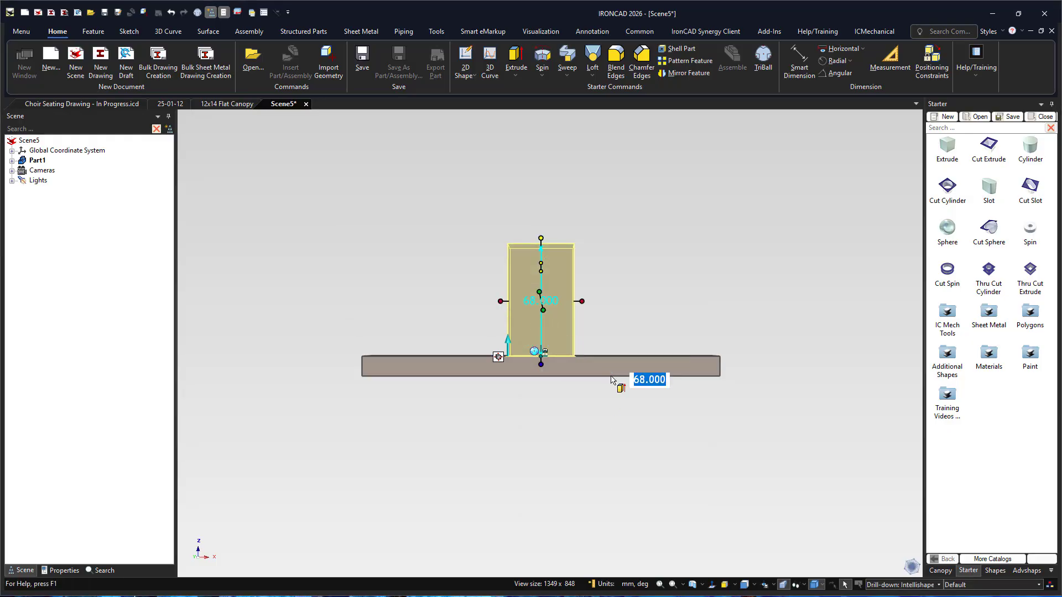
click(761, 238)
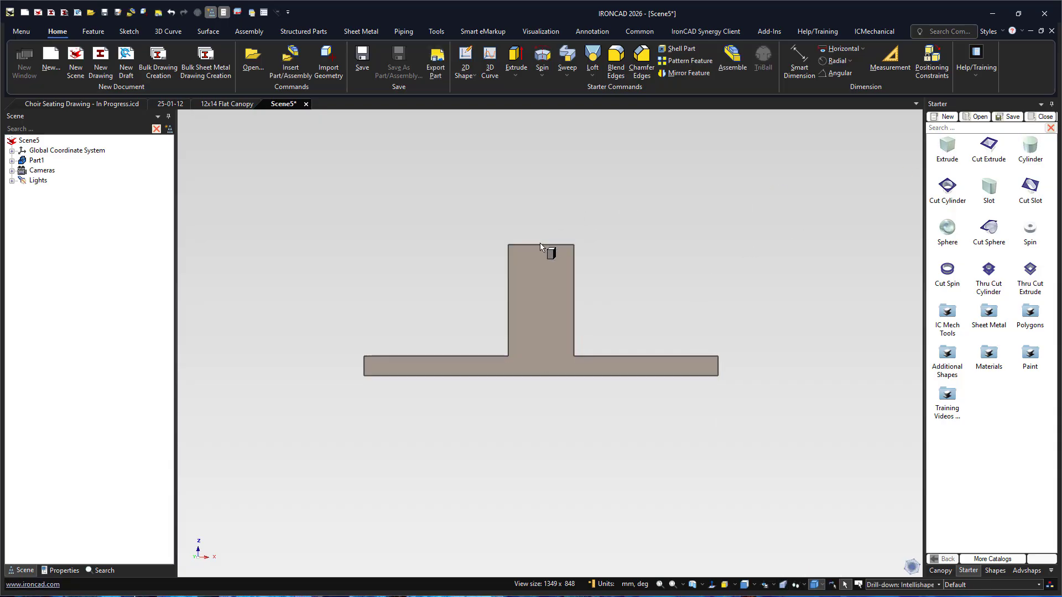
Round the upright's top with a horizontal cylinder centred on its top edge, matching the upright's width and 60 mm depth
drag(540, 245, 541, 245)
middle_drag(586, 254, 536, 310)
drag(592, 196, 651, 156)
drag(542, 247, 604, 277)
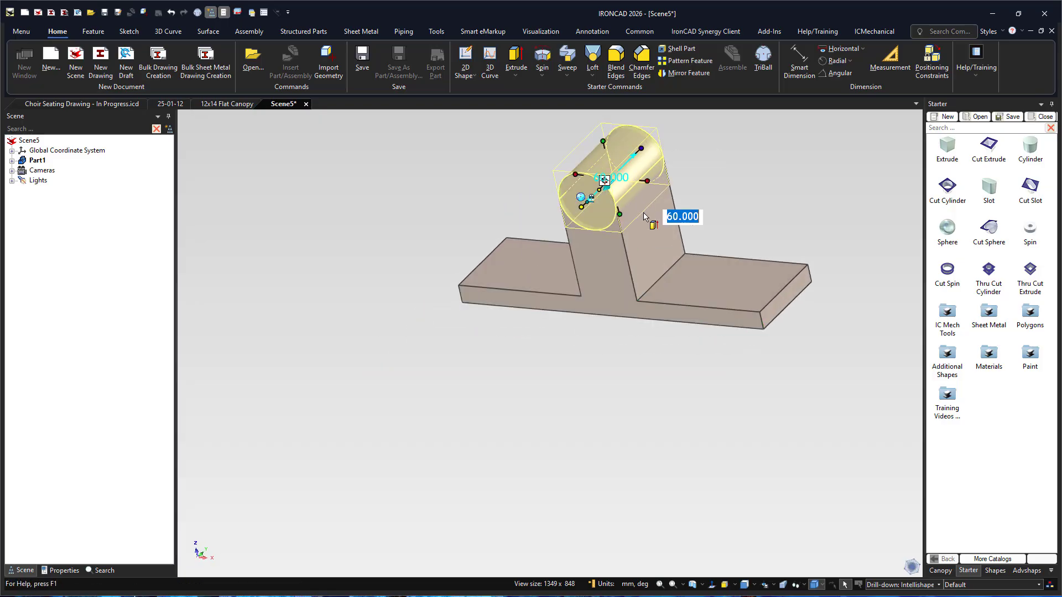
click(709, 159)
Place a Cut Cylinder at the centre of the upright's rounded end and set its diameter to 18 mm
key(ctrl+1)
scroll(552, 261, up, 2)
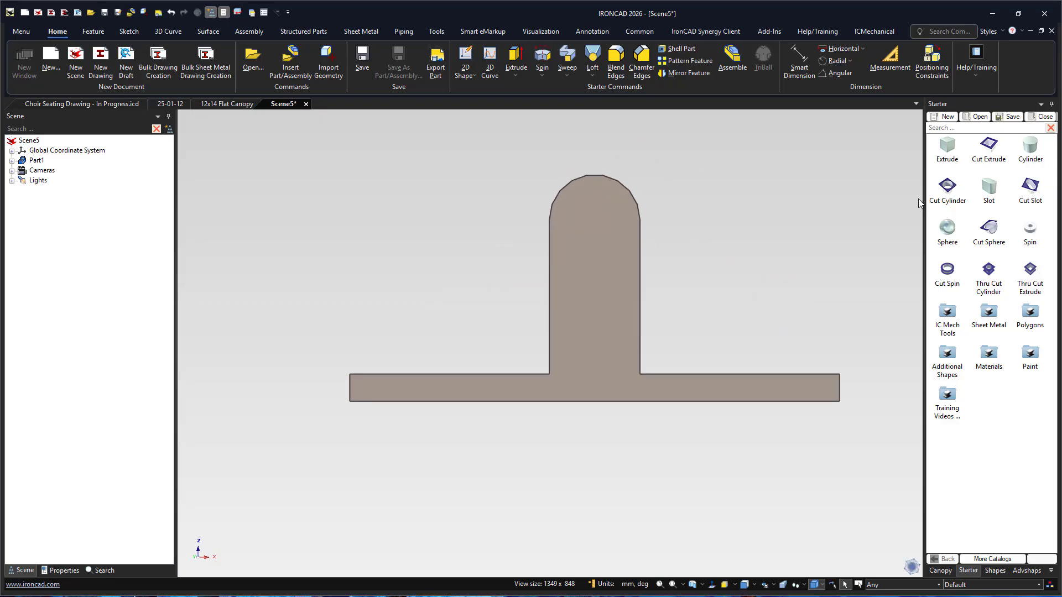
drag(948, 191, 595, 221)
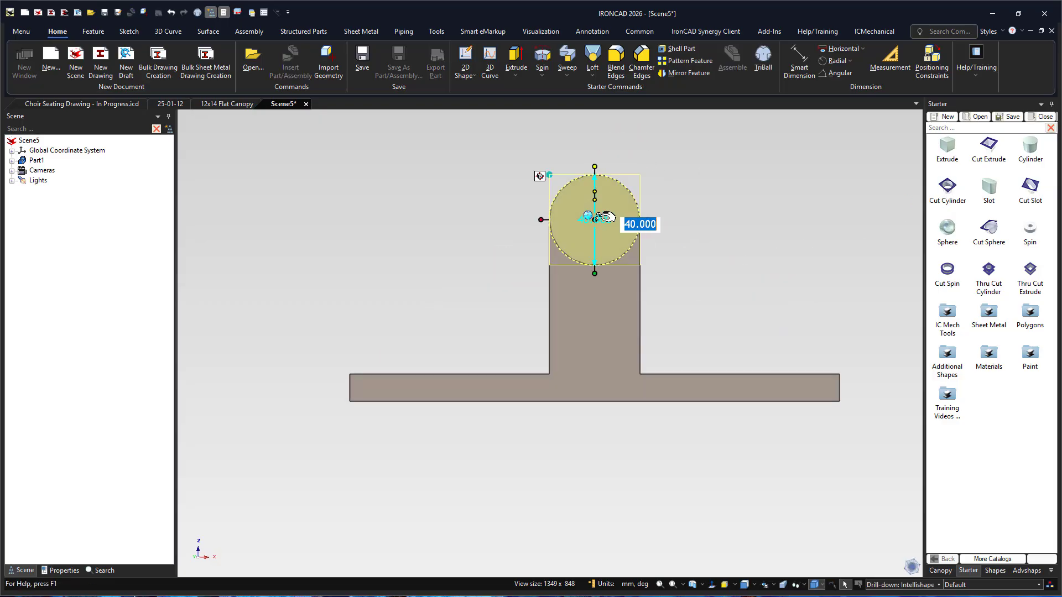
drag(599, 168, 602, 197)
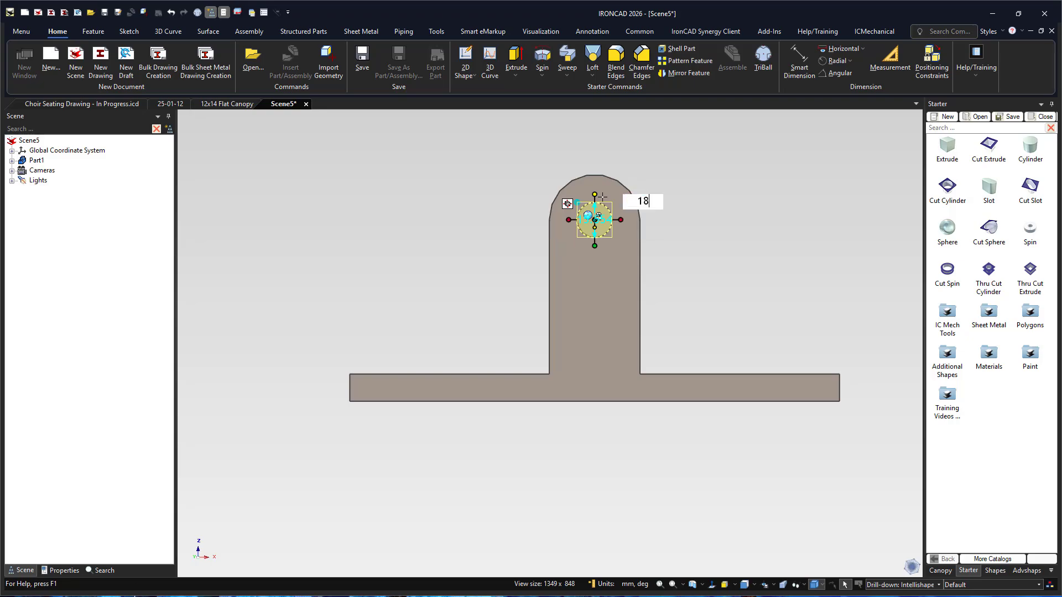
key(Return)
click(803, 155)
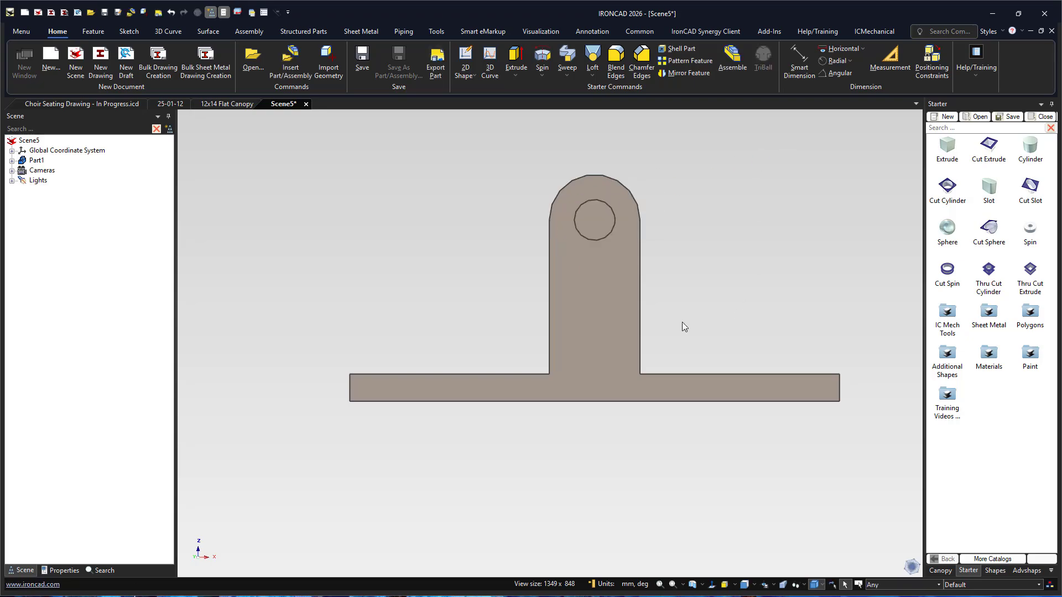
Extend the 18 mm cylindrical cut through the full depth of the upright
middle_drag(677, 239, 622, 257)
double_click(602, 224)
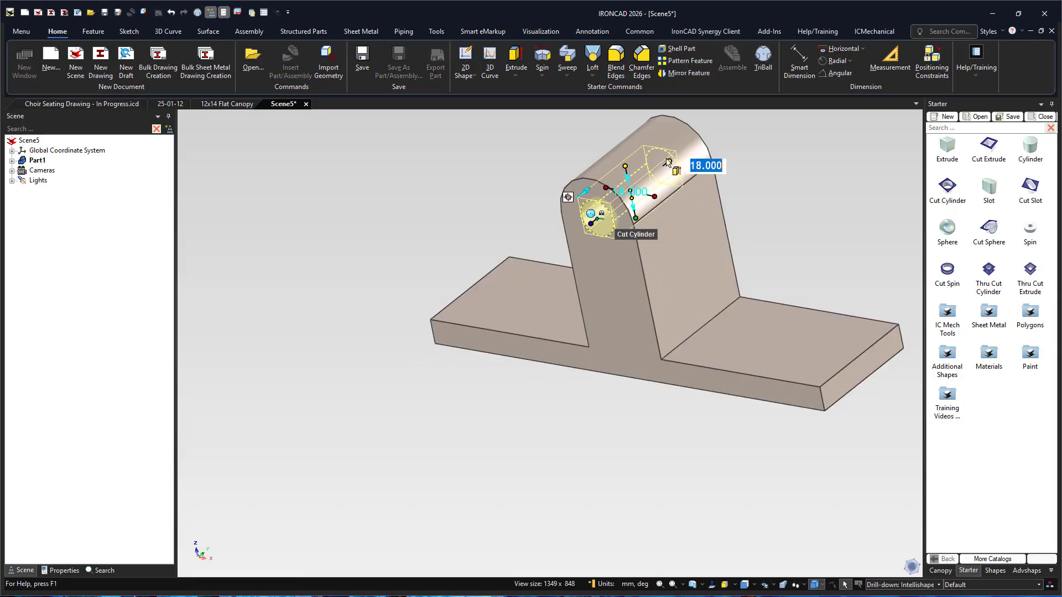
drag(670, 162, 705, 146)
click(764, 138)
key(ctrl+1)
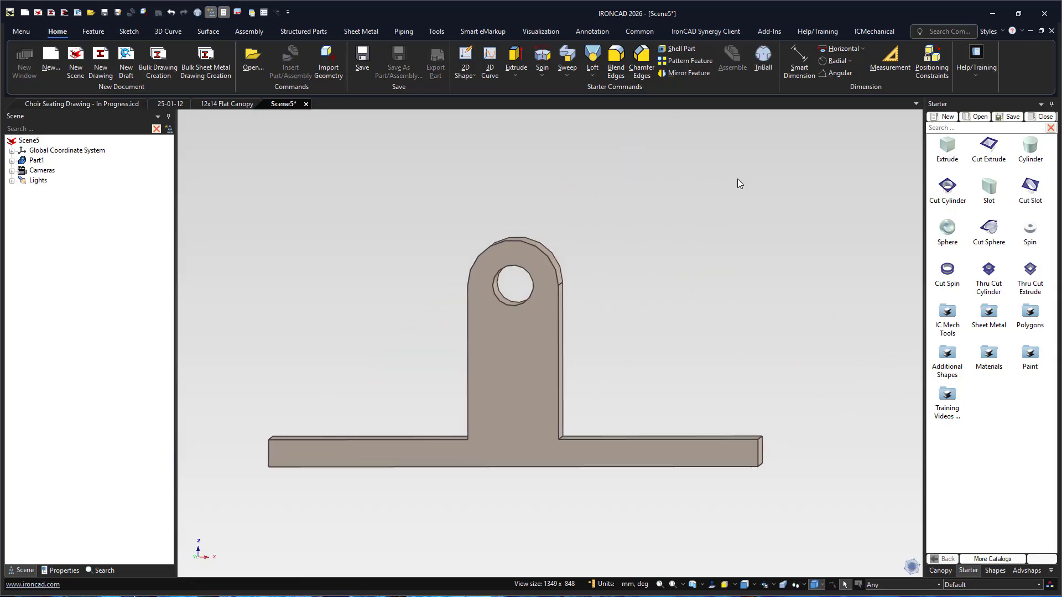
Add a Rib shape to the right side face of the upright
key(F8)
scroll(671, 362, down, 3)
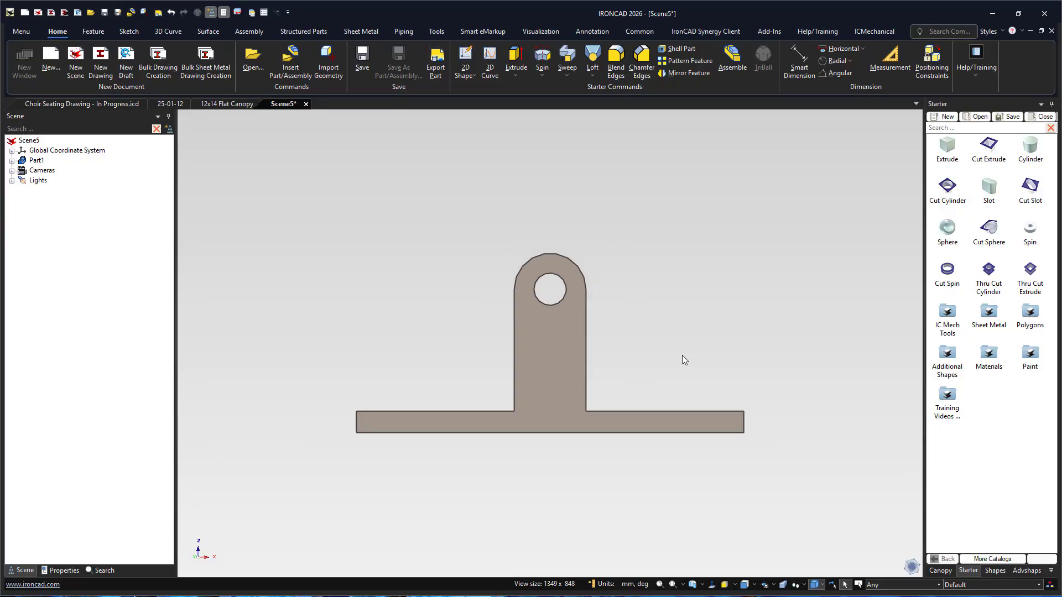
key(ctrl+0)
click(1021, 570)
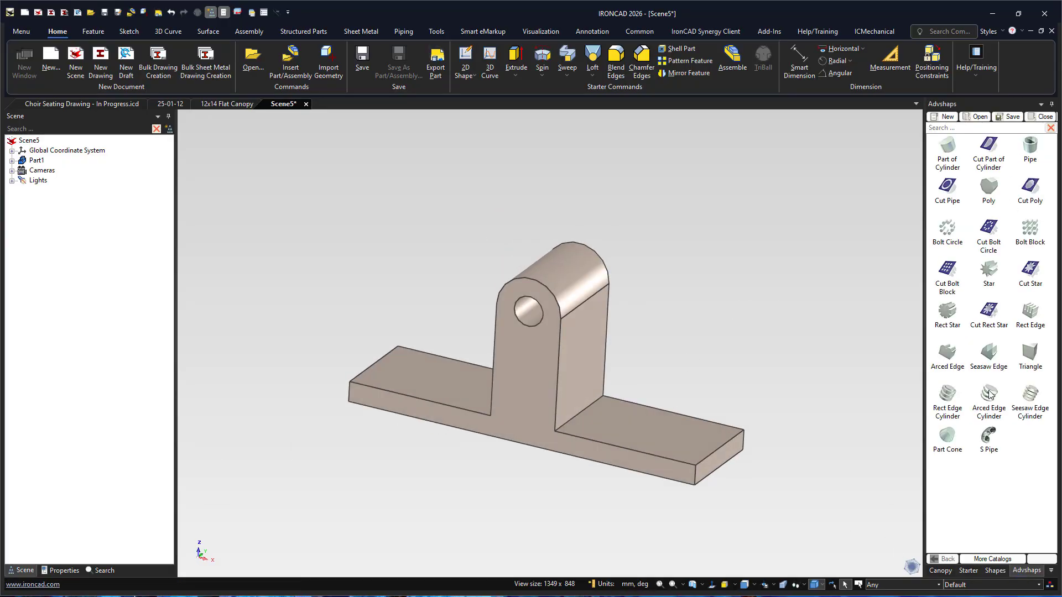
click(994, 570)
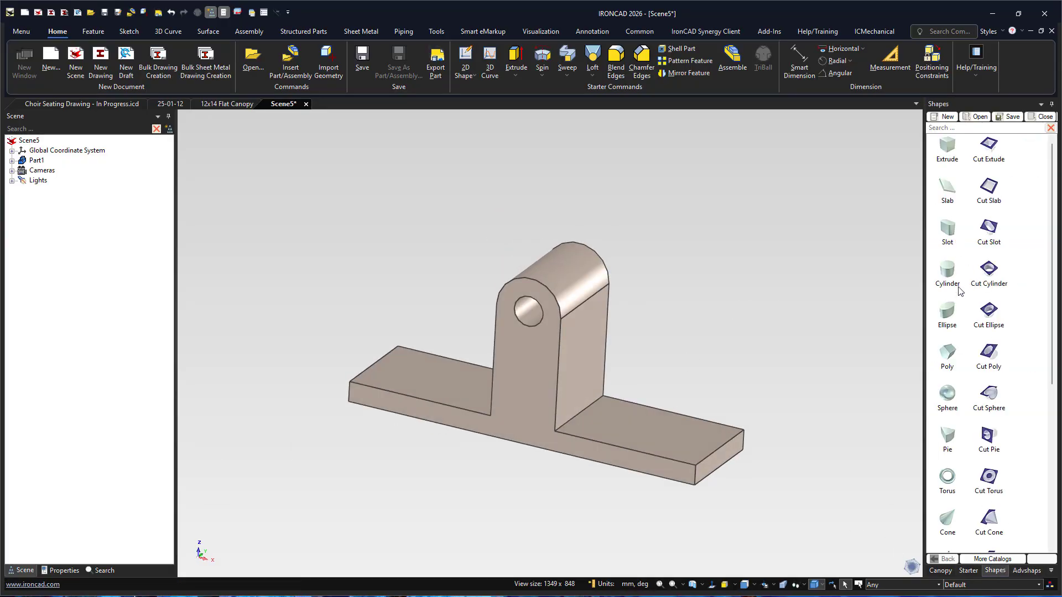
scroll(950, 379, down, 3)
scroll(949, 405, down, 3)
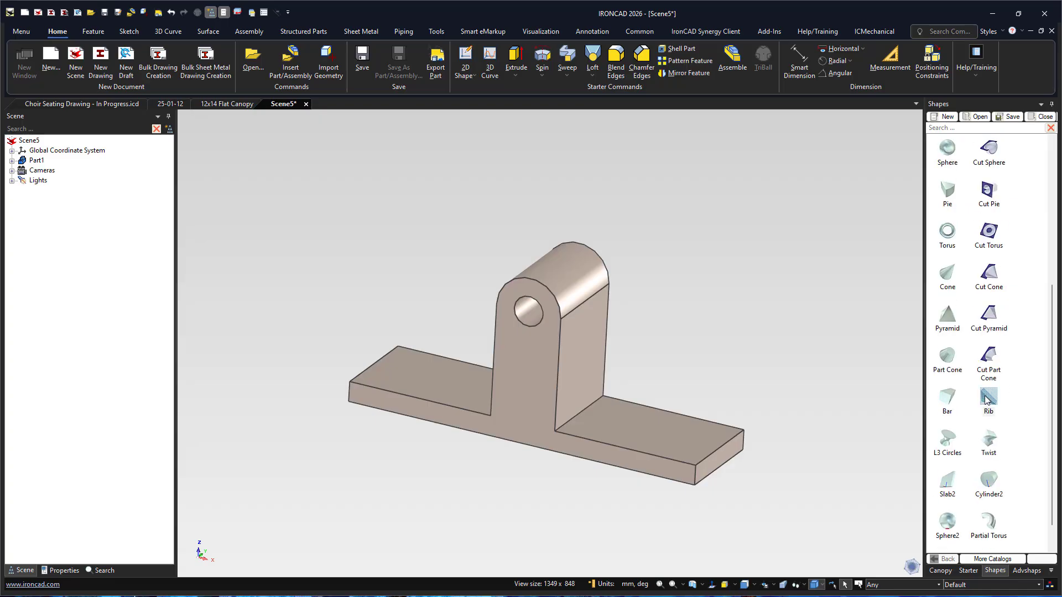
drag(986, 399, 584, 365)
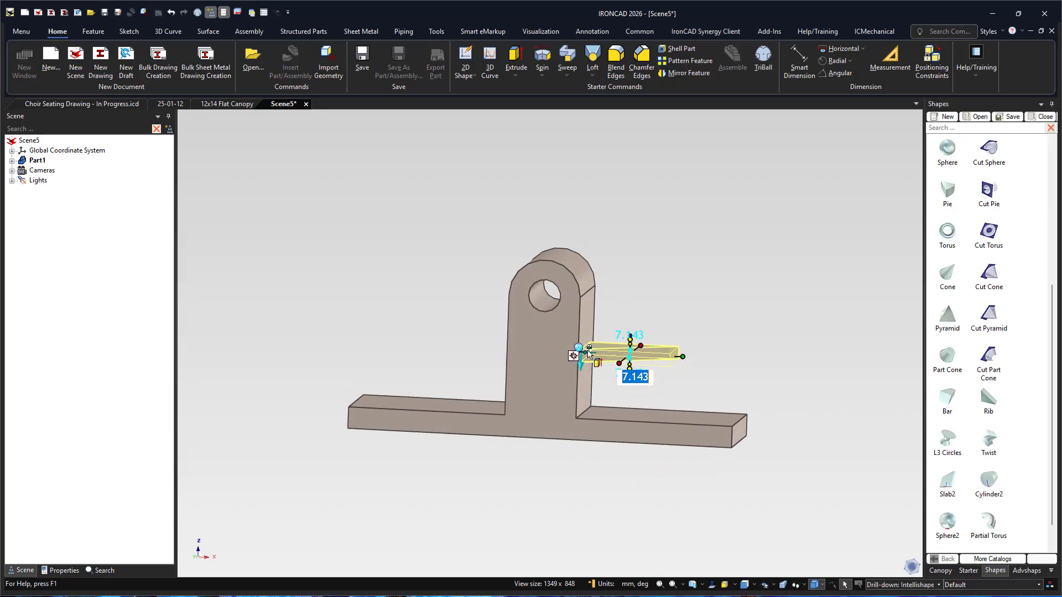
key(shift+Right)
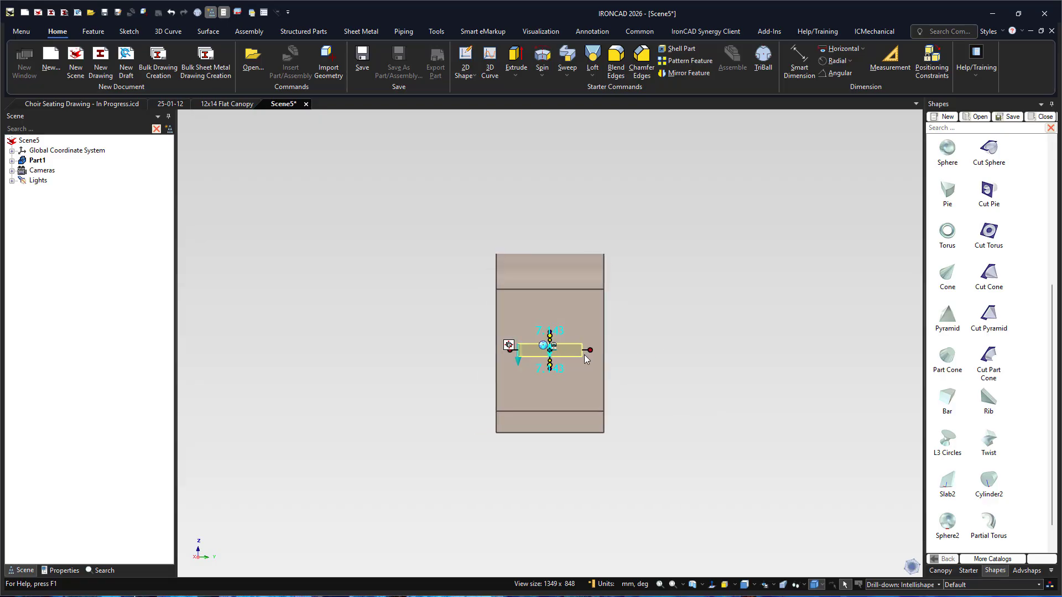
Rotate the rib with the TriBall 90° about the base's length axis and 90° about its depth axis
key(F10)
middle_drag(569, 388, 608, 429)
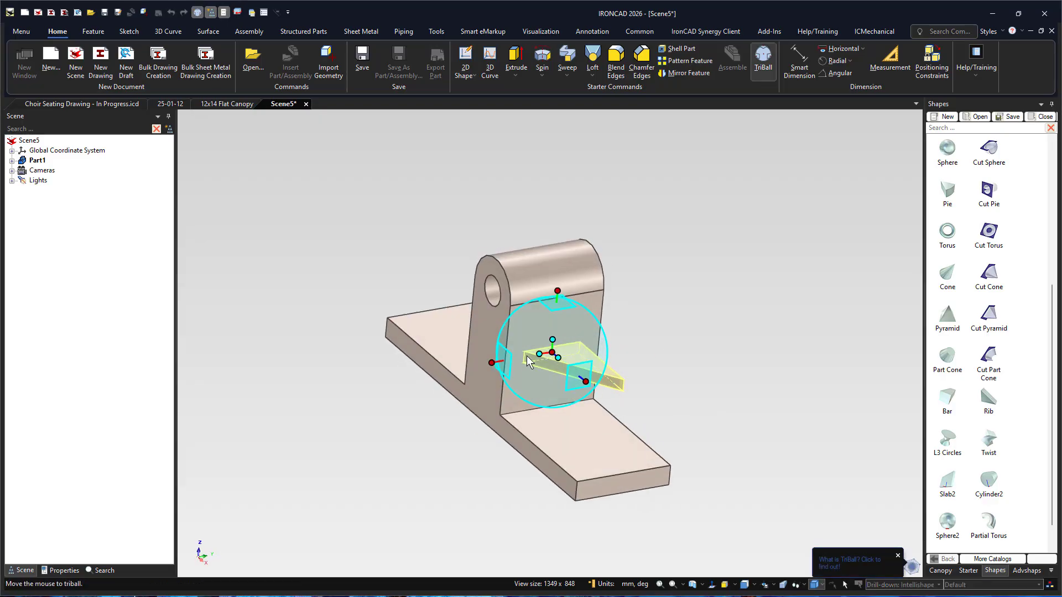
click(492, 363)
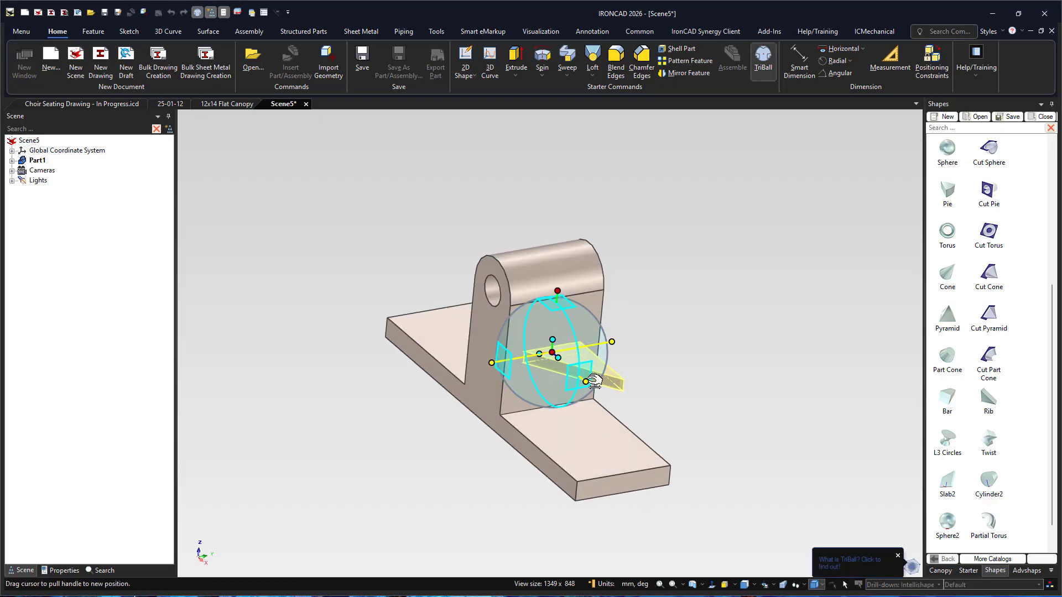
drag(530, 333, 517, 362)
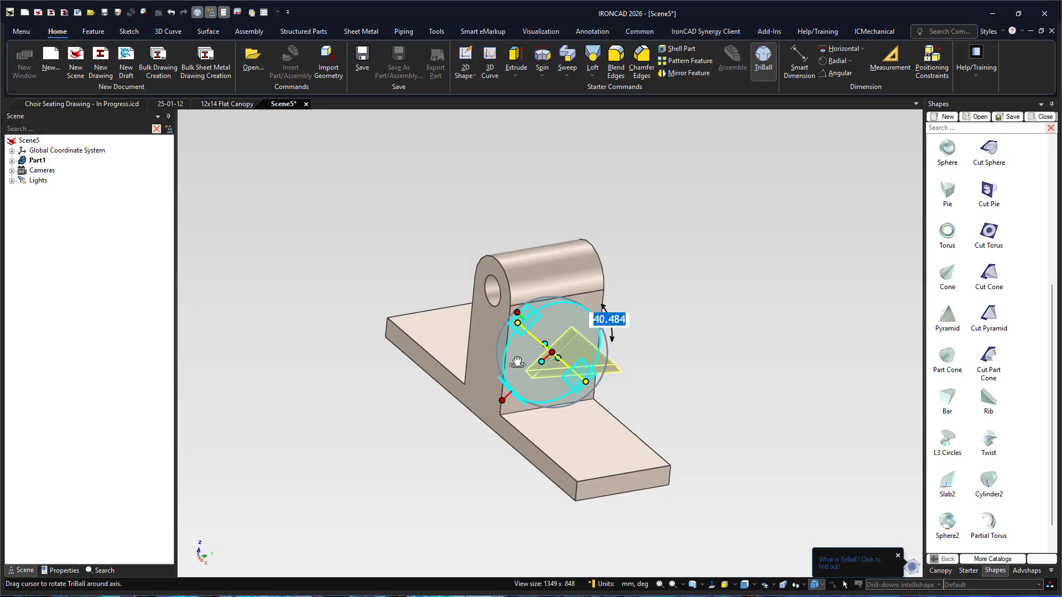
key(Return)
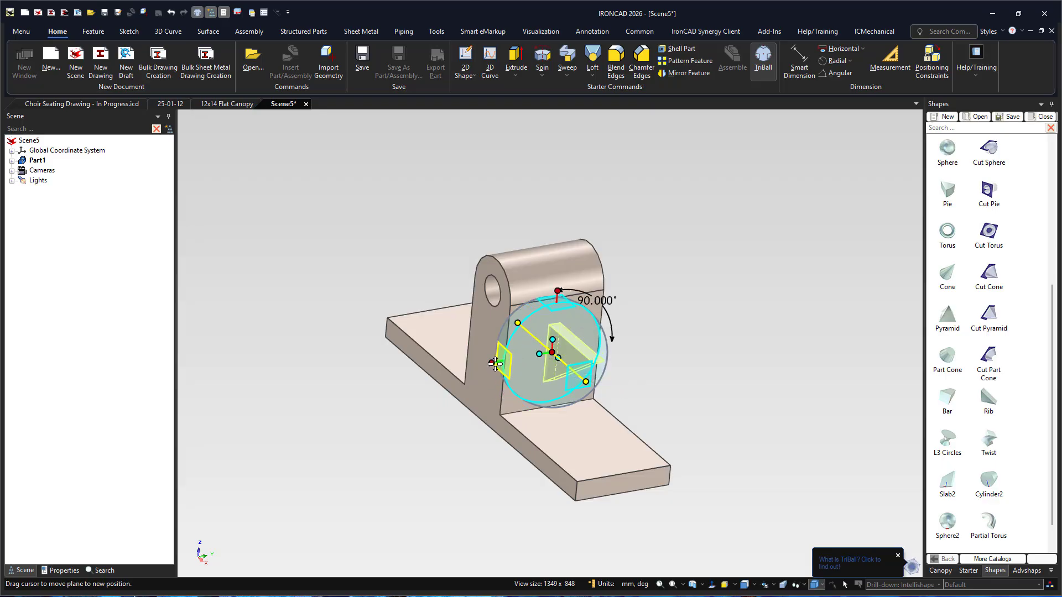
click(492, 364)
drag(560, 404, 571, 366)
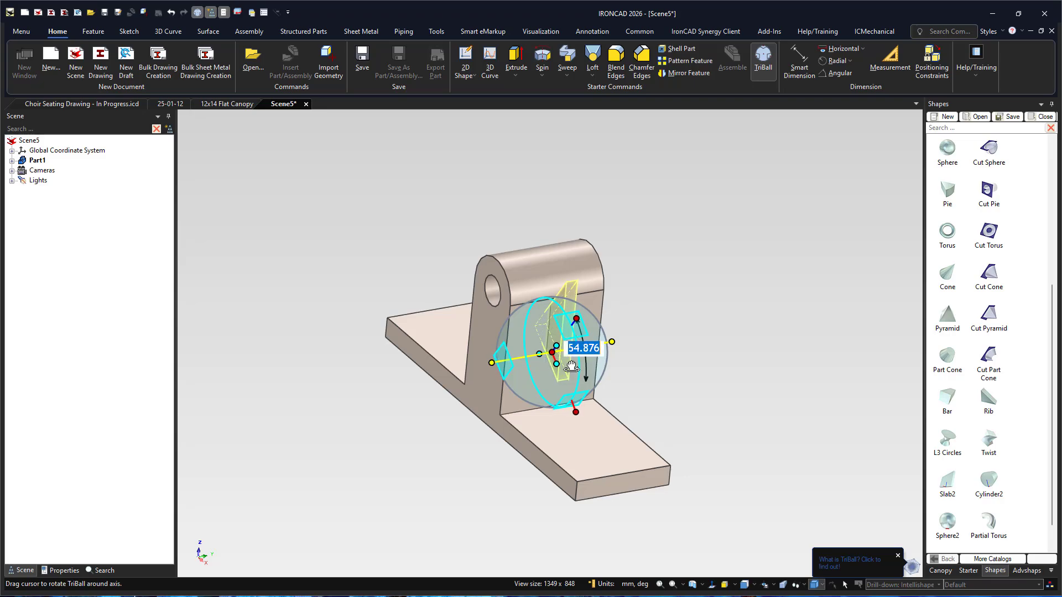
key(Return)
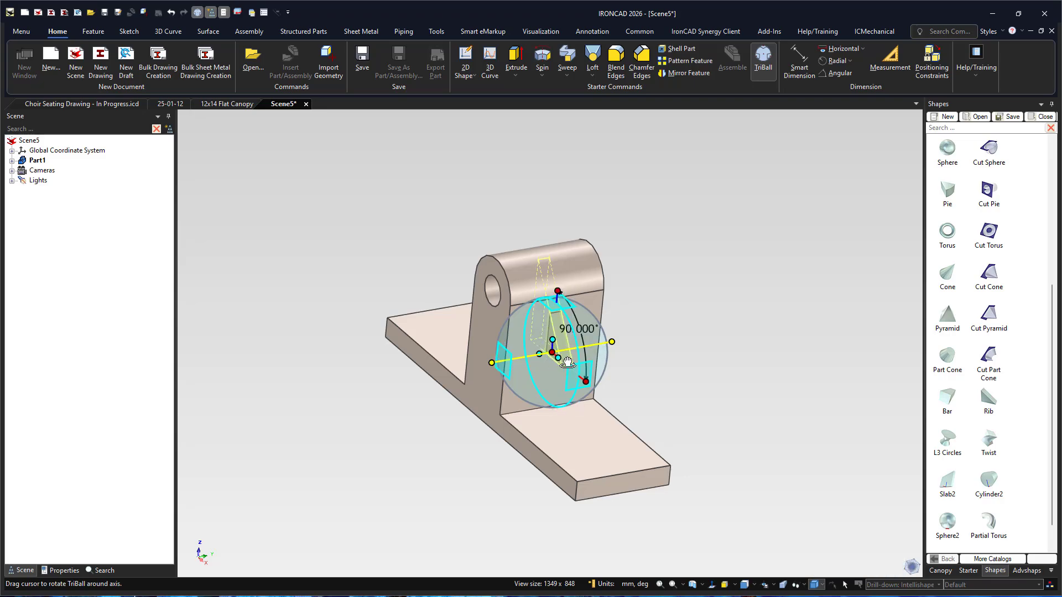
Move the rib down onto the base's top face and across until its vertical edge meets the upright's side face
key(F7)
scroll(592, 330, up, 3)
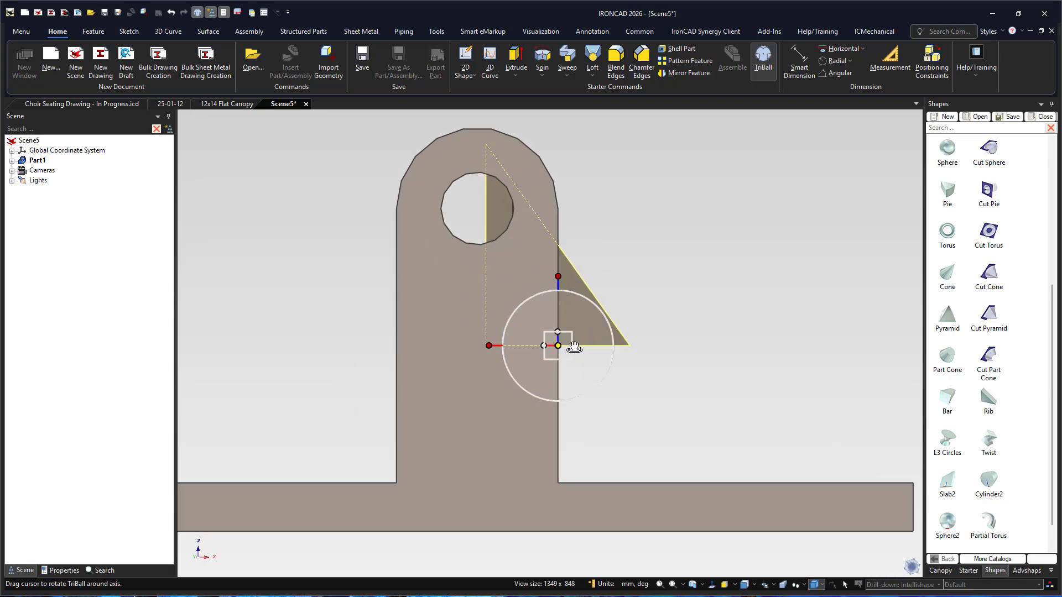
shift+drag(562, 344, 490, 346)
key(space)
click(559, 276)
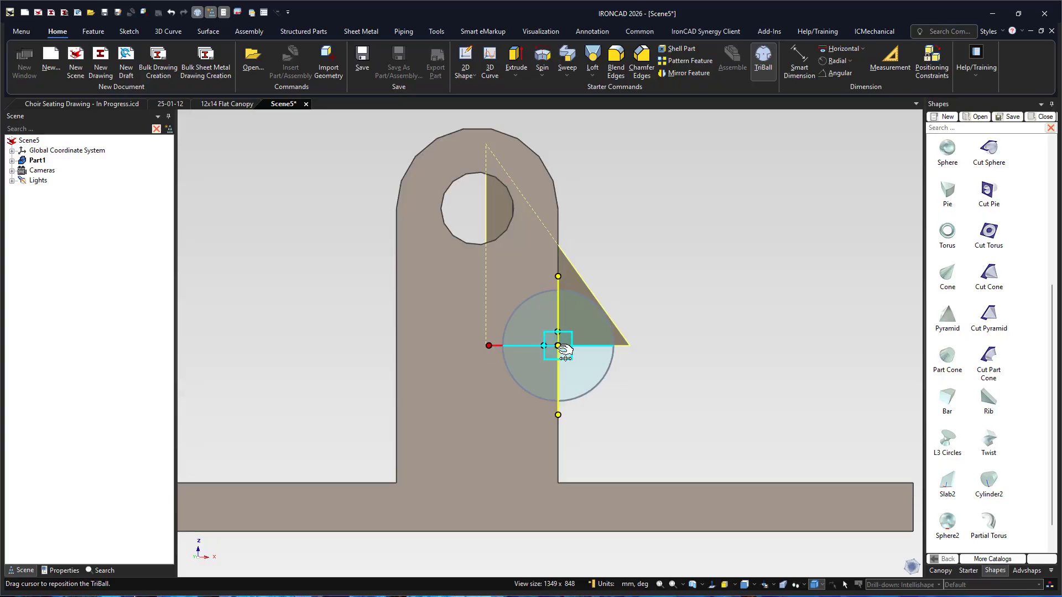
shift+drag(564, 351, 635, 486)
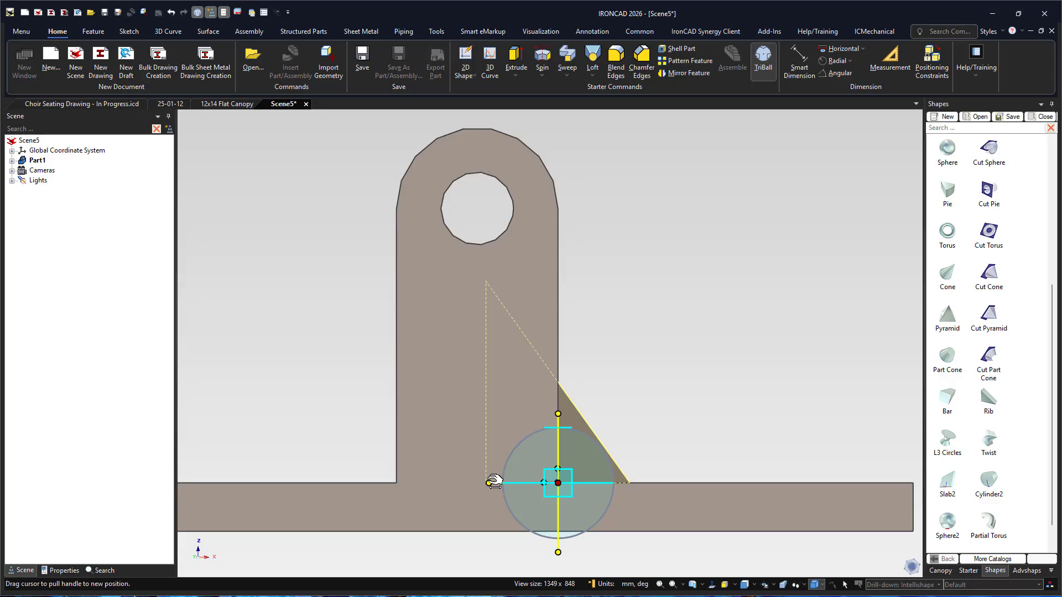
drag(494, 482, 561, 485)
key(F10)
Stretch the rib's bottom length to the outer end edge of the base, giving 88 mm
scroll(674, 420, down, 3)
middle_drag(661, 366, 654, 405)
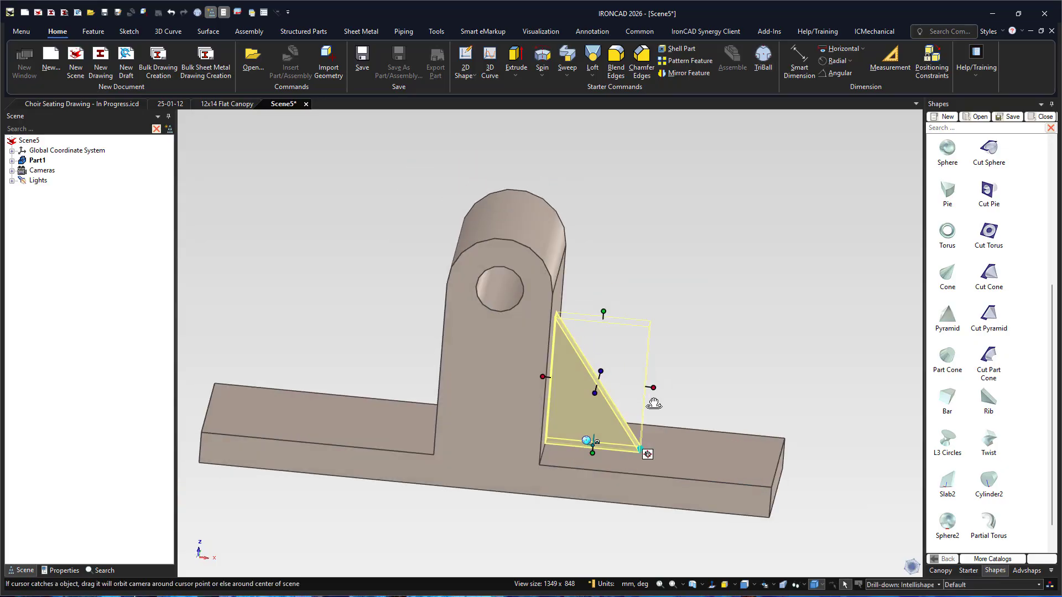
drag(653, 389, 791, 401)
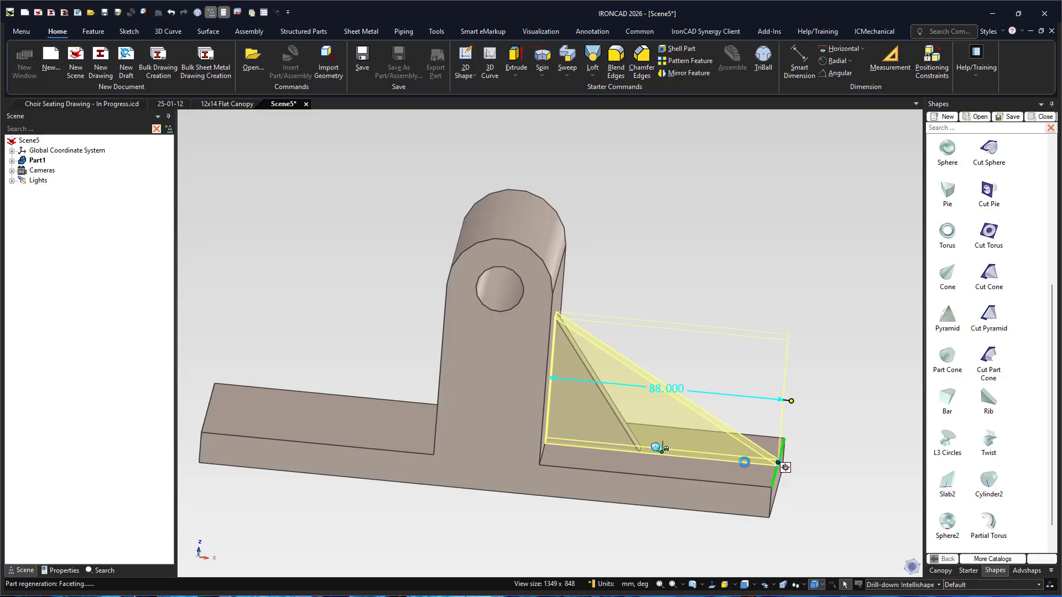
Stretch the rib's width to the base's front and back edges, giving 60 mm
middle_drag(699, 385, 647, 411)
drag(663, 392, 624, 473)
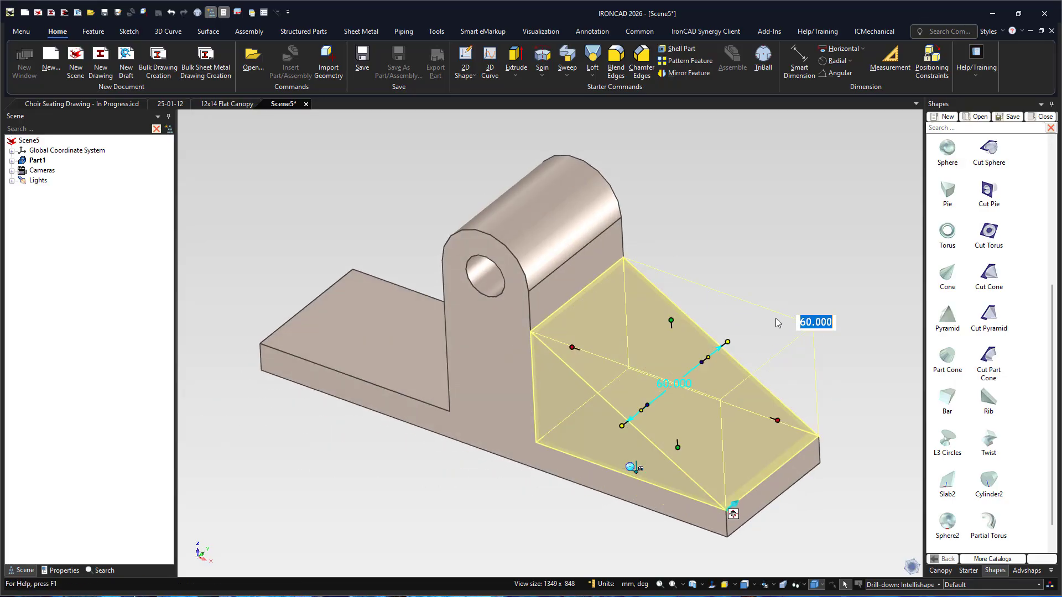
middle_drag(775, 317, 812, 309)
click(610, 368)
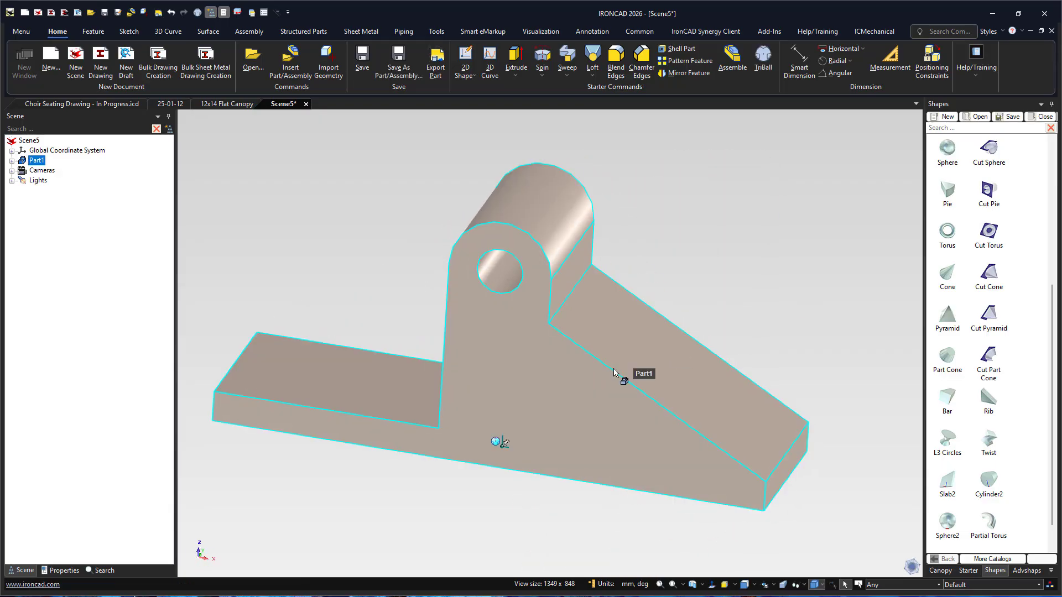
Mirror the rib as a linked copy to the other side of the upright, using the TriBall centred on the through hole
click(611, 367)
key(F10)
key(F7)
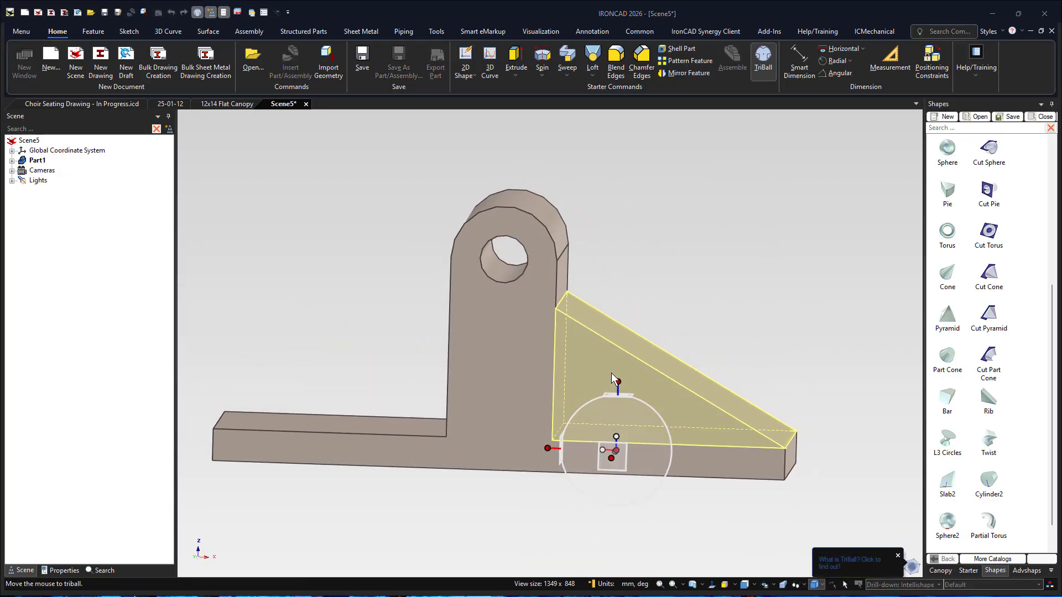
drag(627, 436, 513, 247)
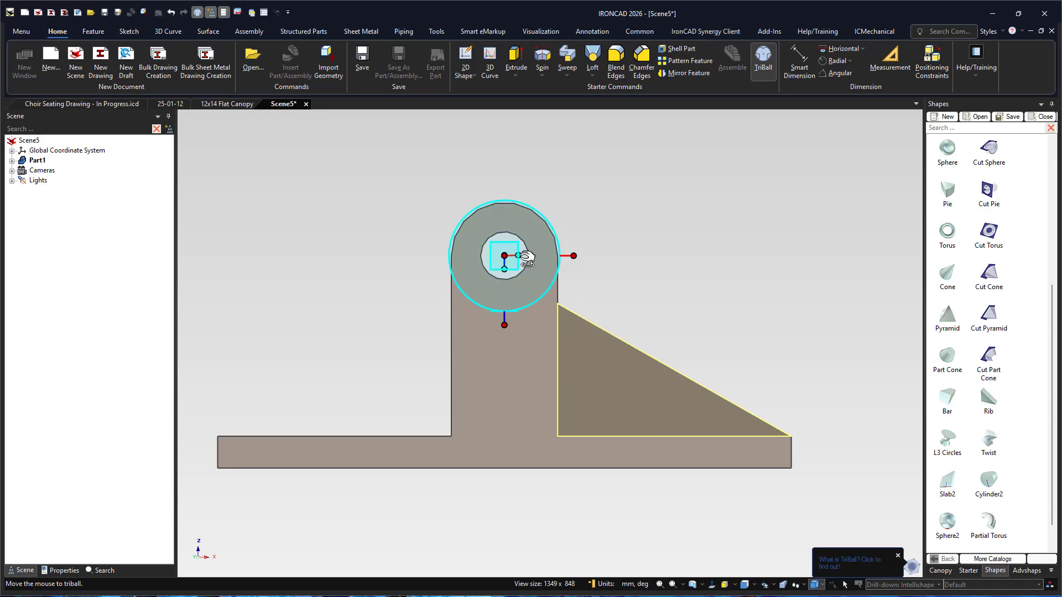
right_click(519, 256)
mouse_move(573, 401)
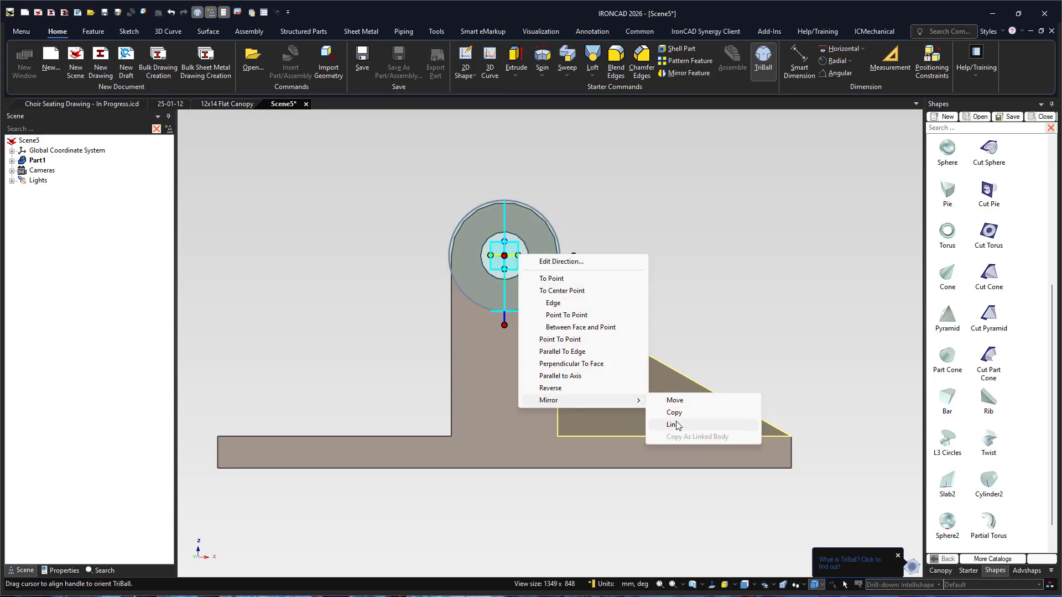
click(677, 423)
key(F10)
click(616, 287)
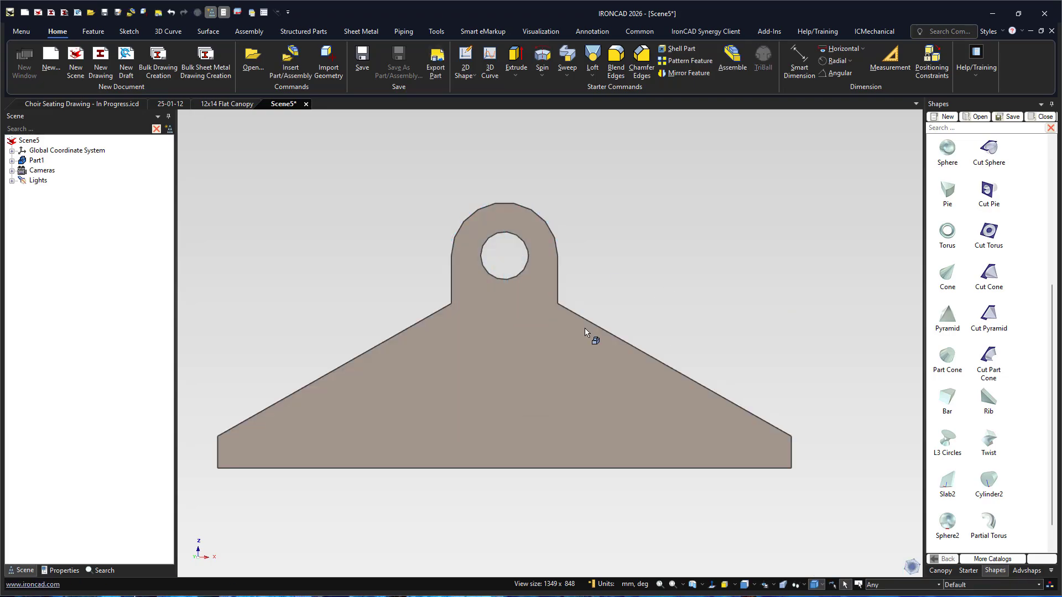
Add an Extrude block to the base's end face and stretch its top and both sides to the face's edges
middle_drag(586, 328, 536, 386)
scroll(565, 358, down, 3)
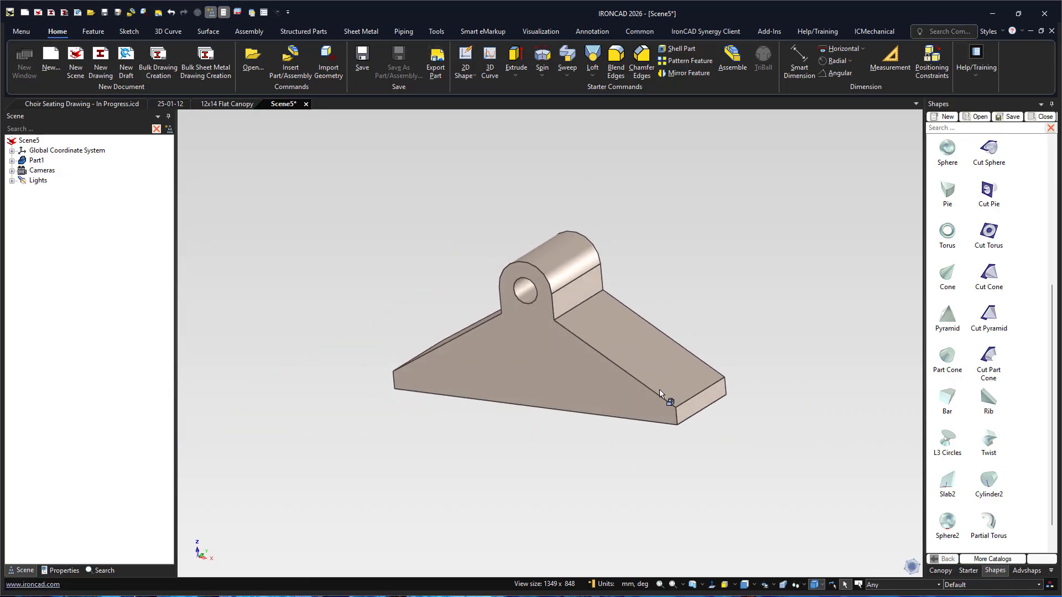
scroll(664, 394, up, 3)
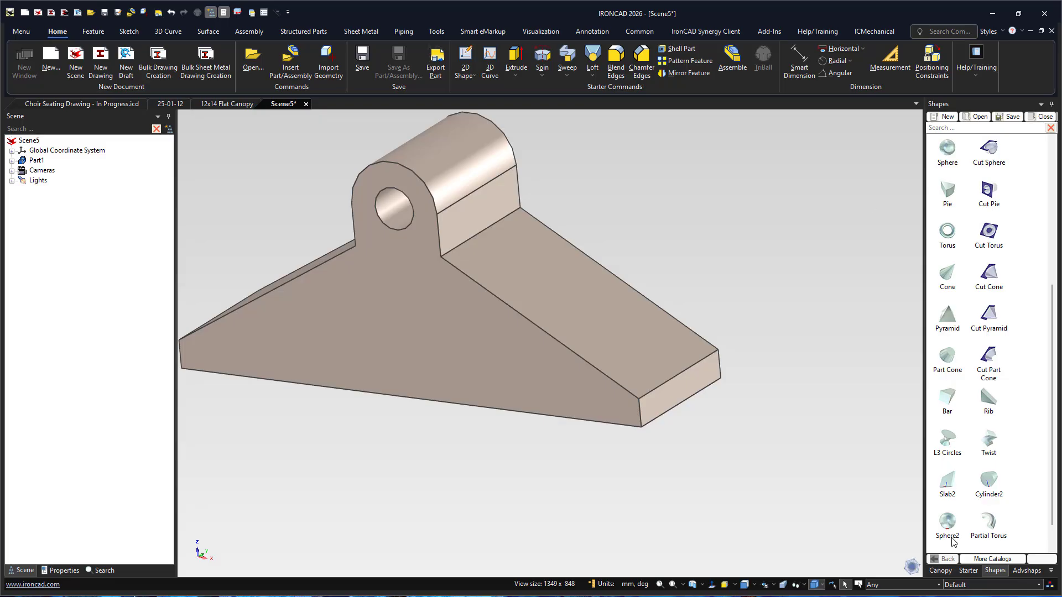
click(969, 571)
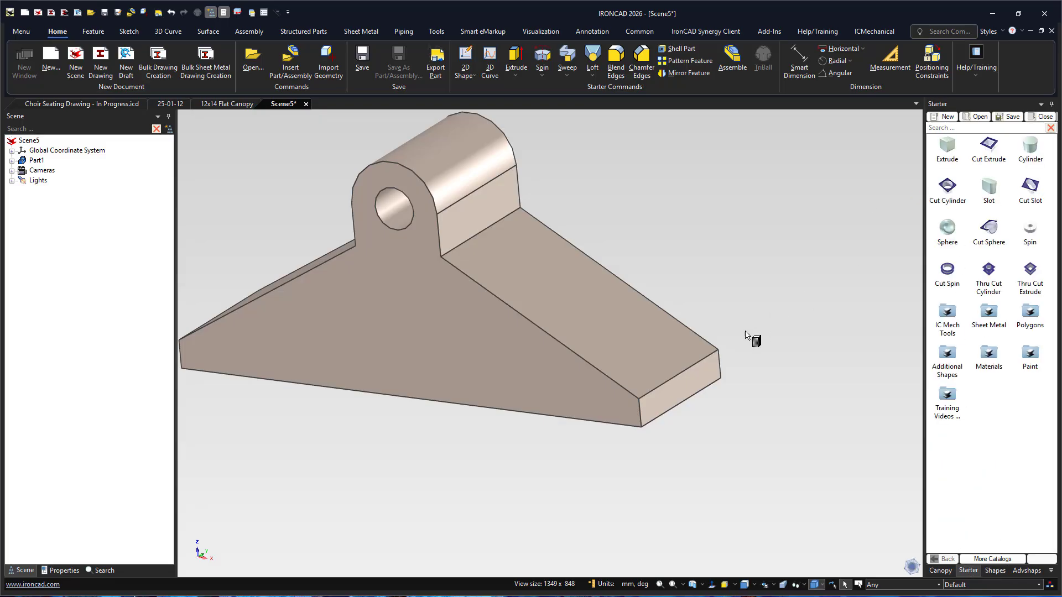
drag(745, 334, 686, 394)
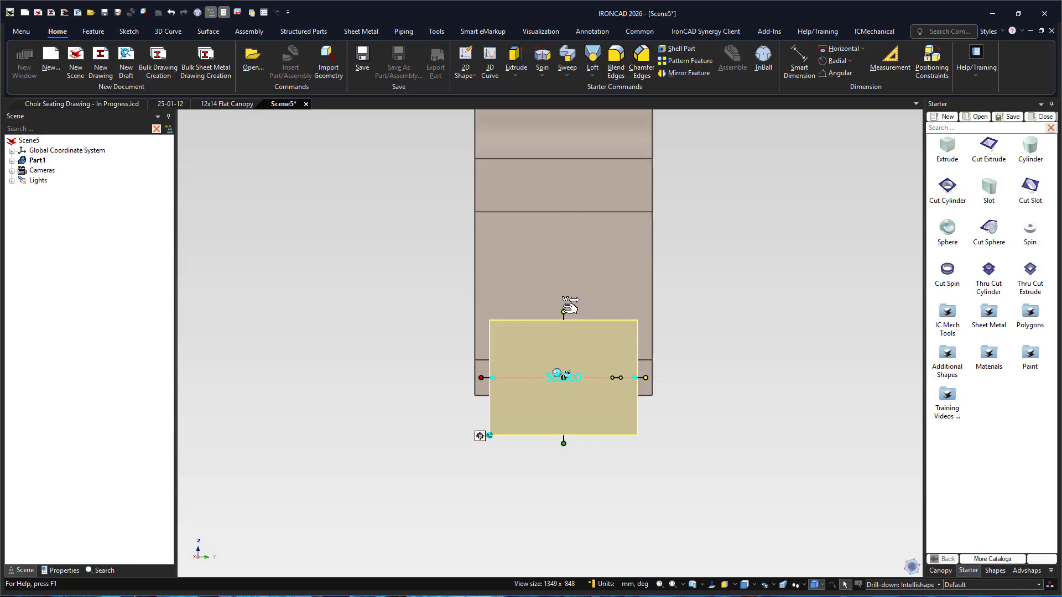
drag(569, 307, 569, 356)
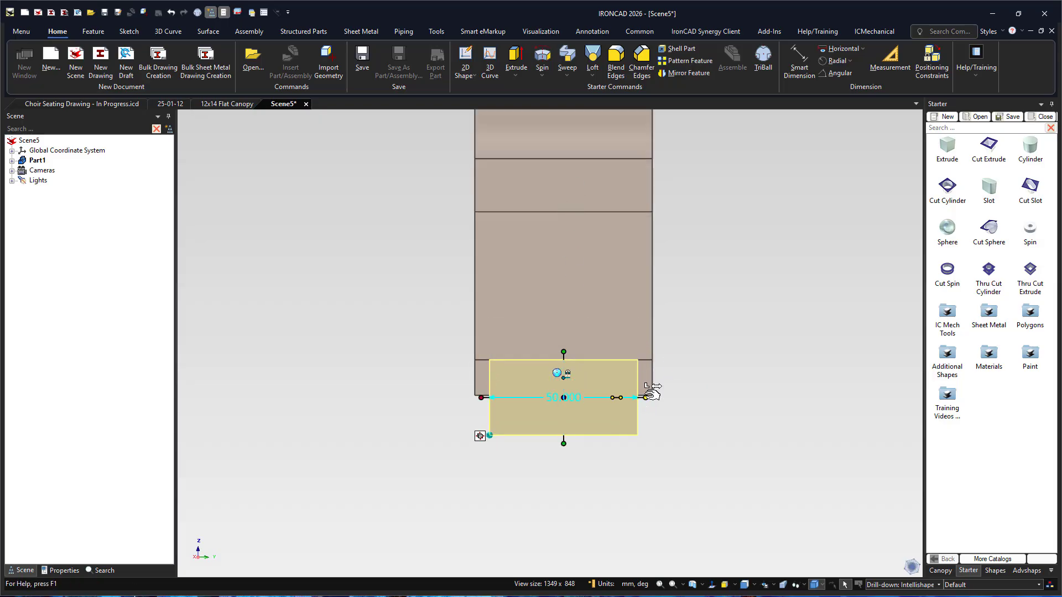
drag(646, 397, 647, 373)
mouse_move(485, 394)
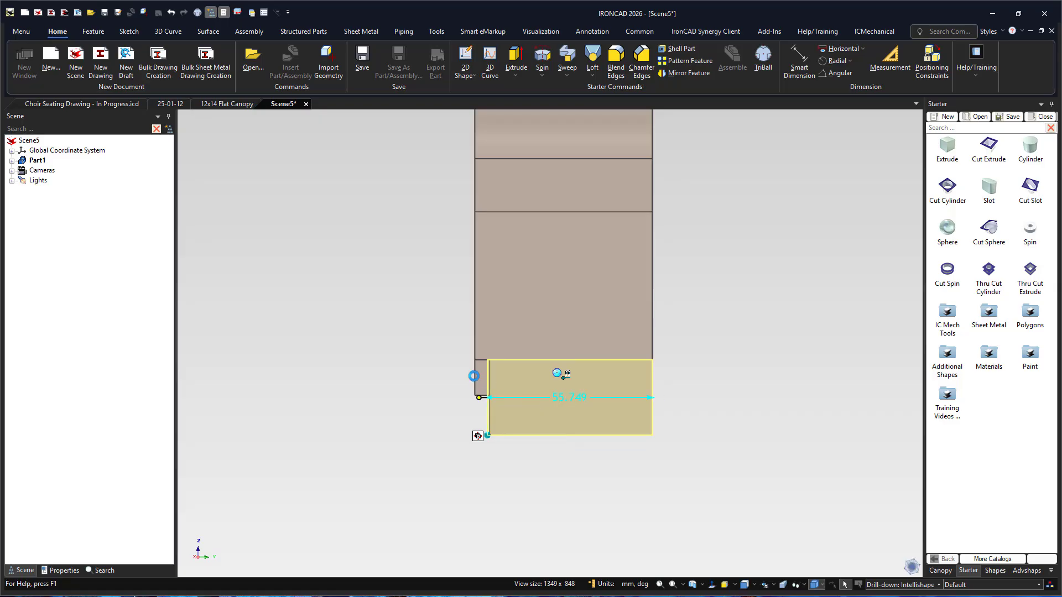
drag(473, 372, 475, 373)
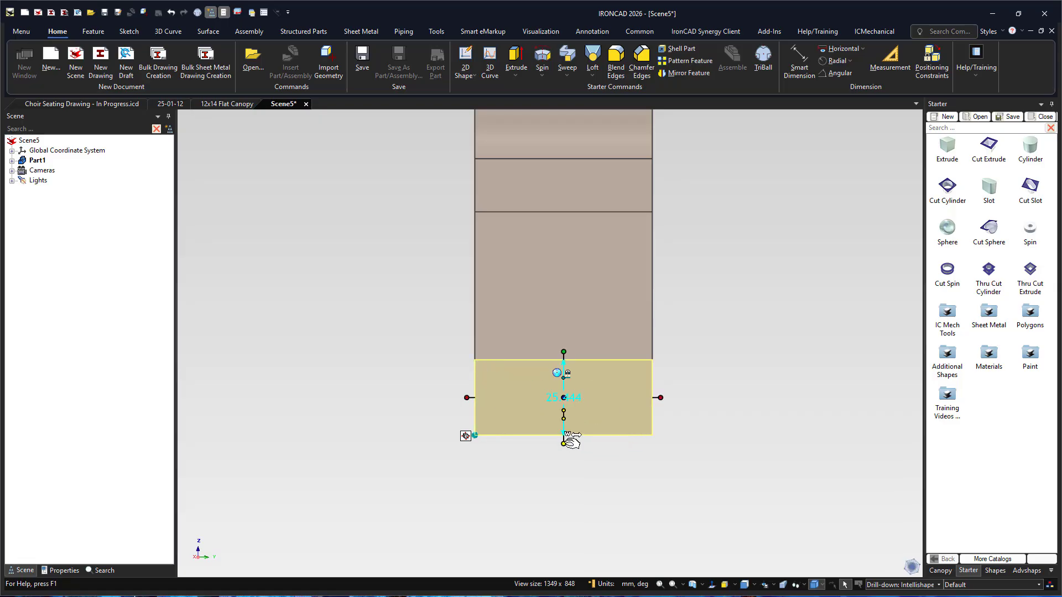
Set the end block's height to 30 mm, extending downward, and its thickness to 12 mm
click(565, 456)
text(30)
key(Return)
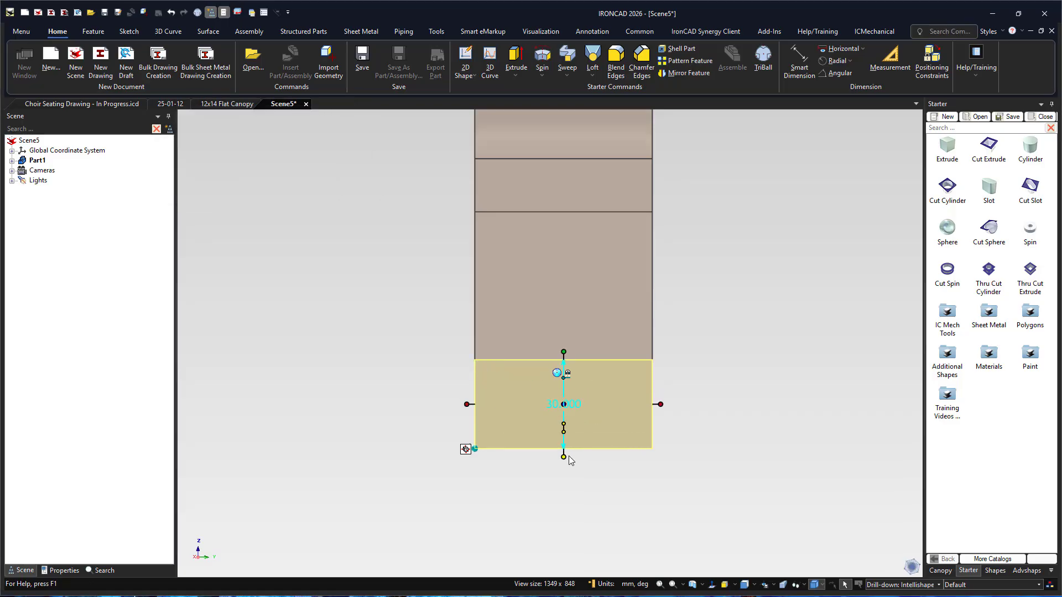
middle_drag(530, 436, 621, 458)
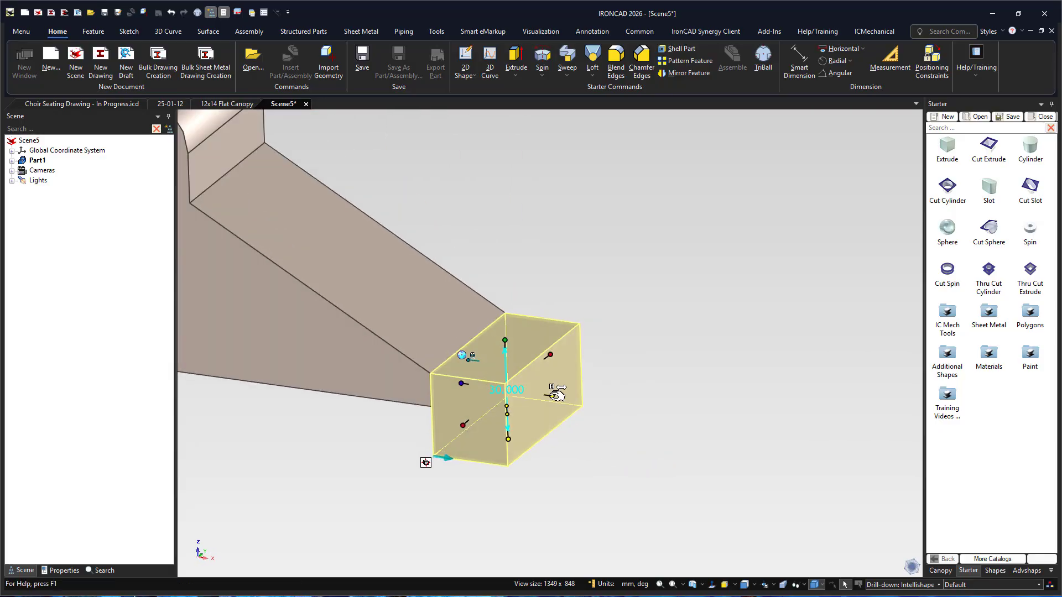
drag(556, 394, 528, 399)
text(12)
key(Tab)
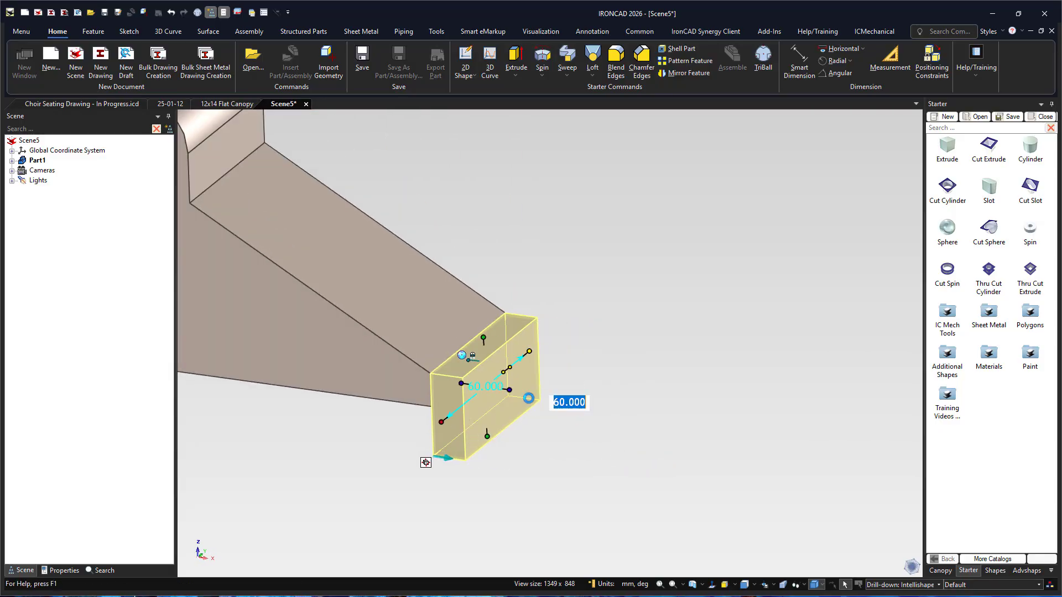
Edit the end block's cross-section and sketch a 20 mm radius circle outside the rectangle, to its lower left
middle_drag(578, 290, 319, 308)
click(304, 367)
click(469, 348)
click(469, 351)
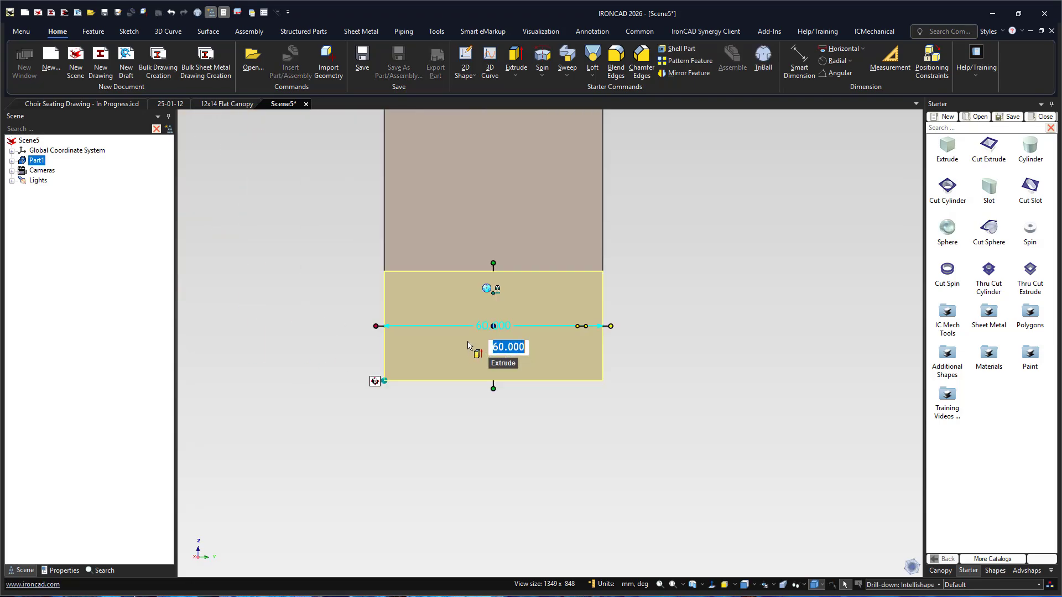
right_click(468, 339)
click(514, 361)
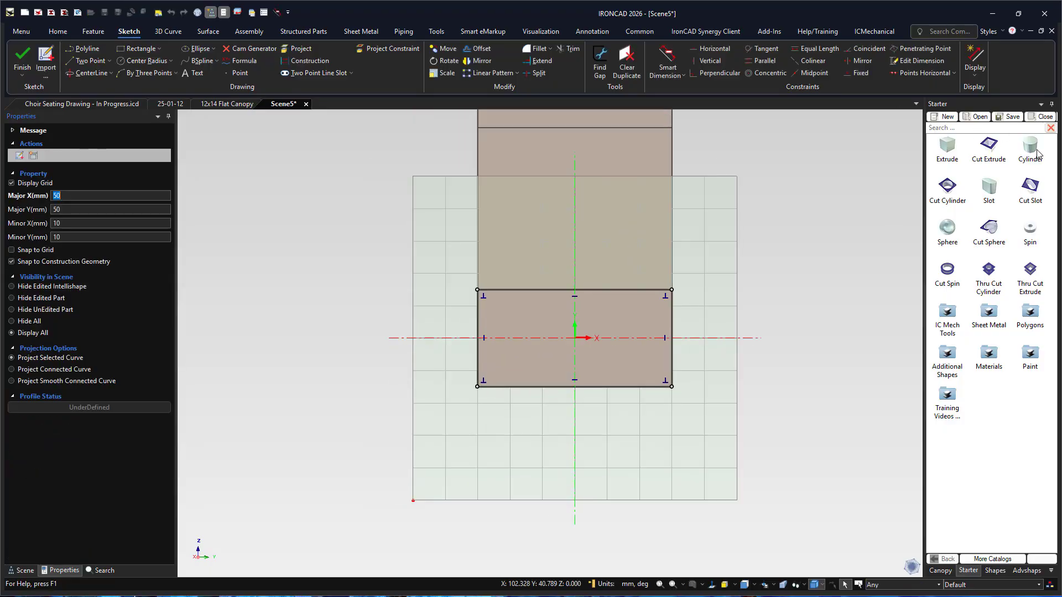
click(145, 60)
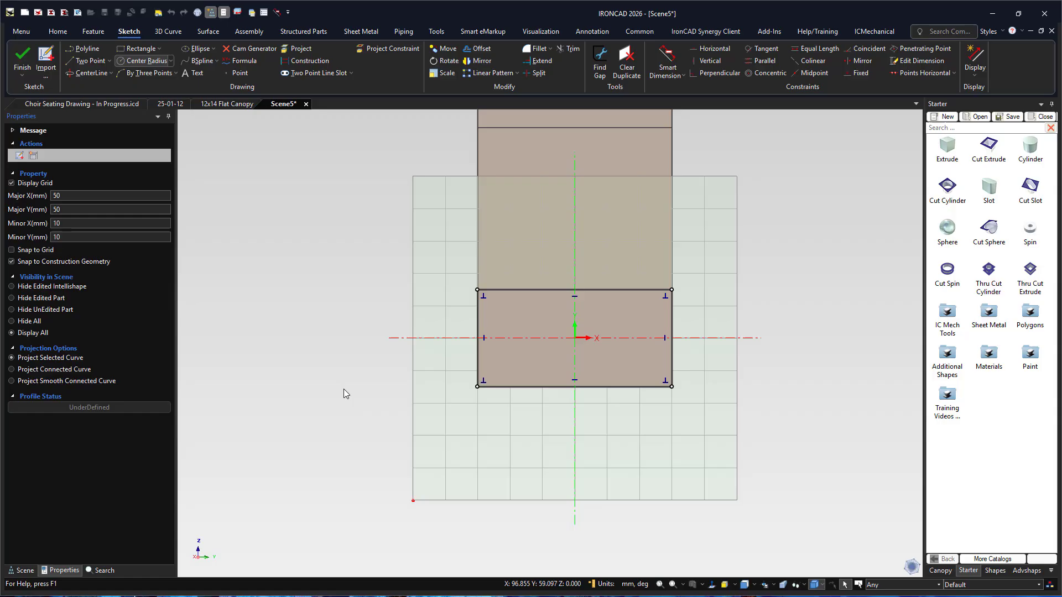
click(398, 423)
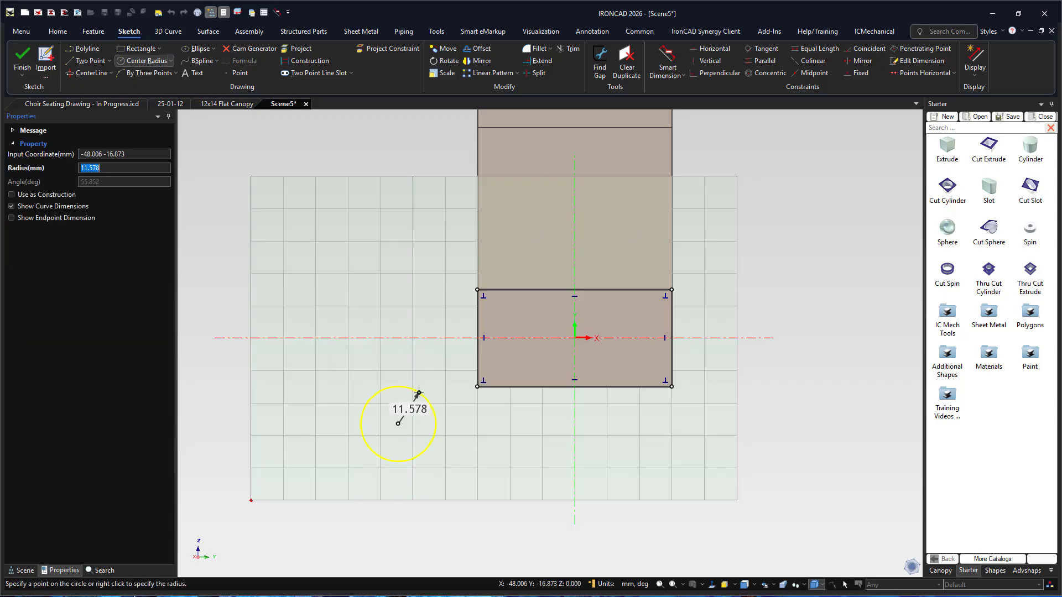
right_click(418, 393)
text(2)
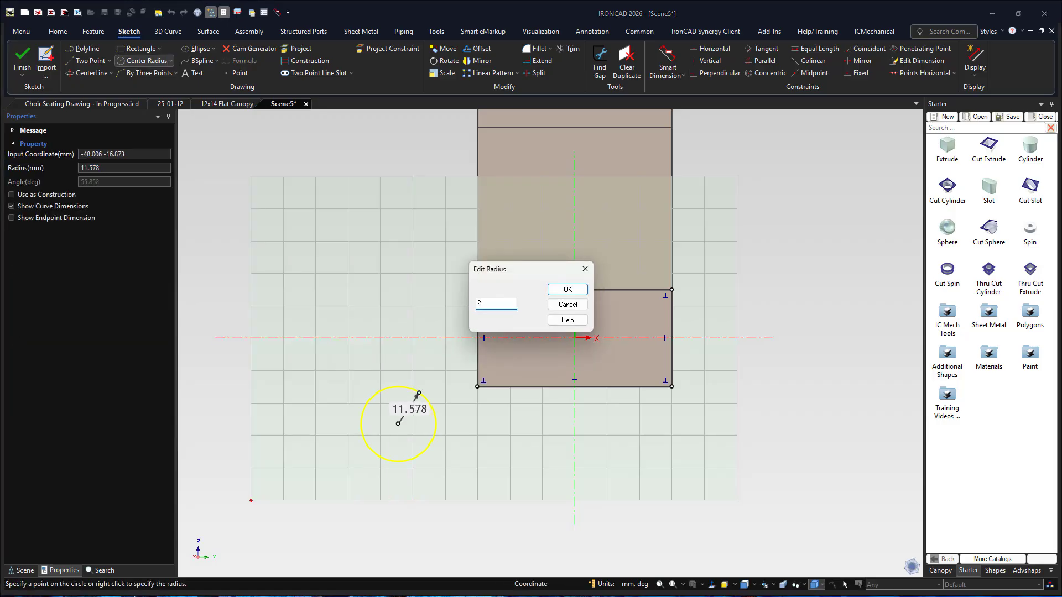
text(0)
key(Return)
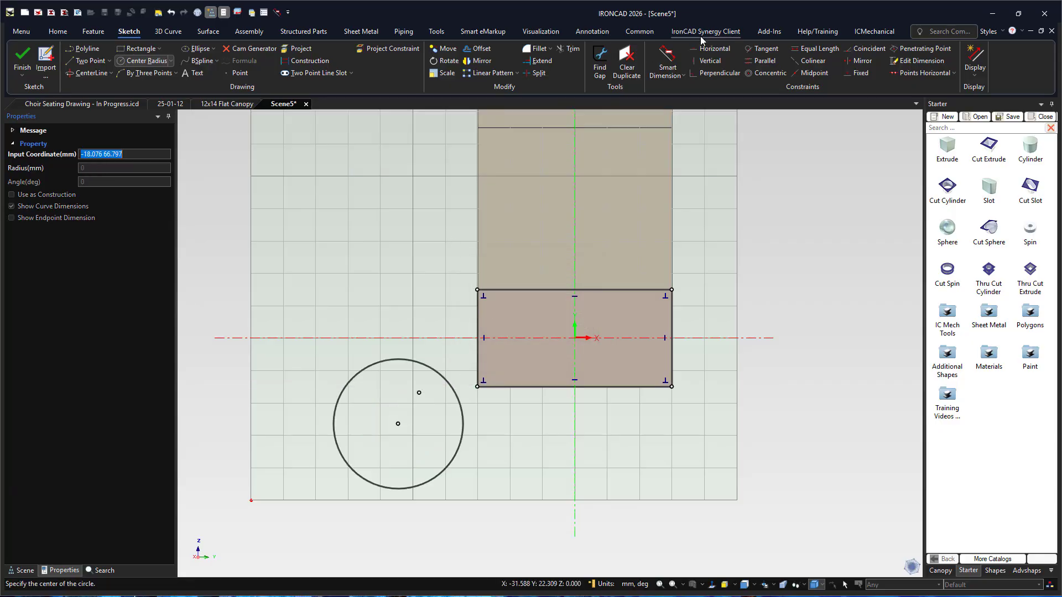
Set the horizontal distance from the rectangle's right edge to the circle's centre to 115 mm
click(668, 62)
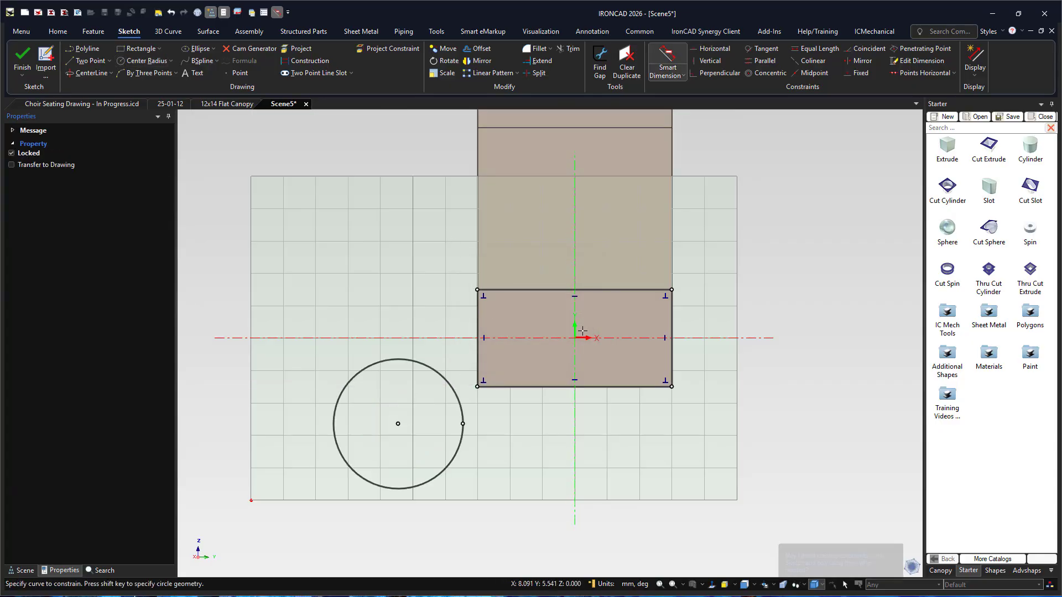
click(671, 334)
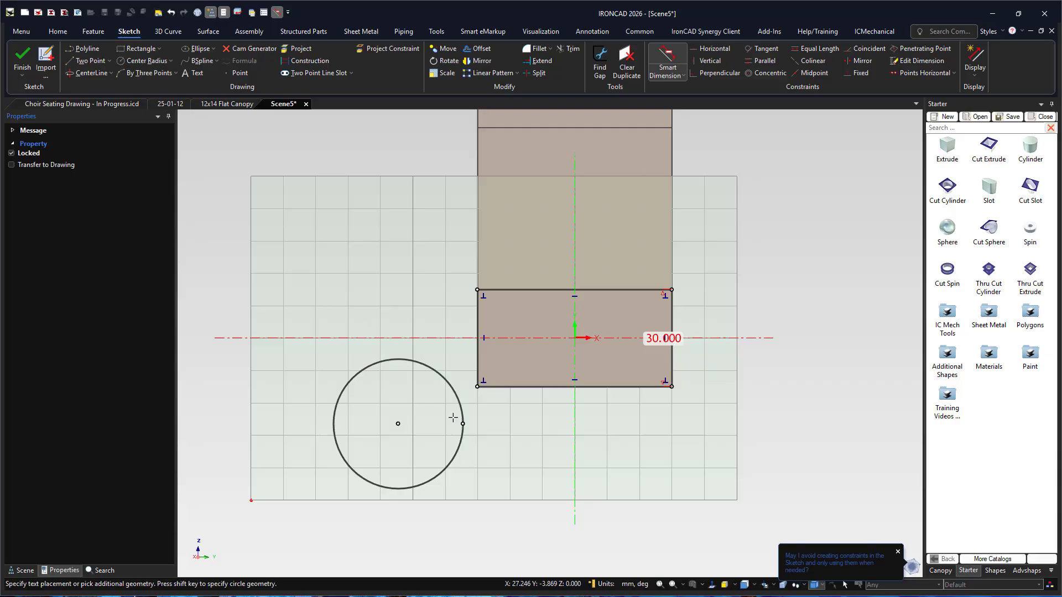
click(399, 423)
click(507, 525)
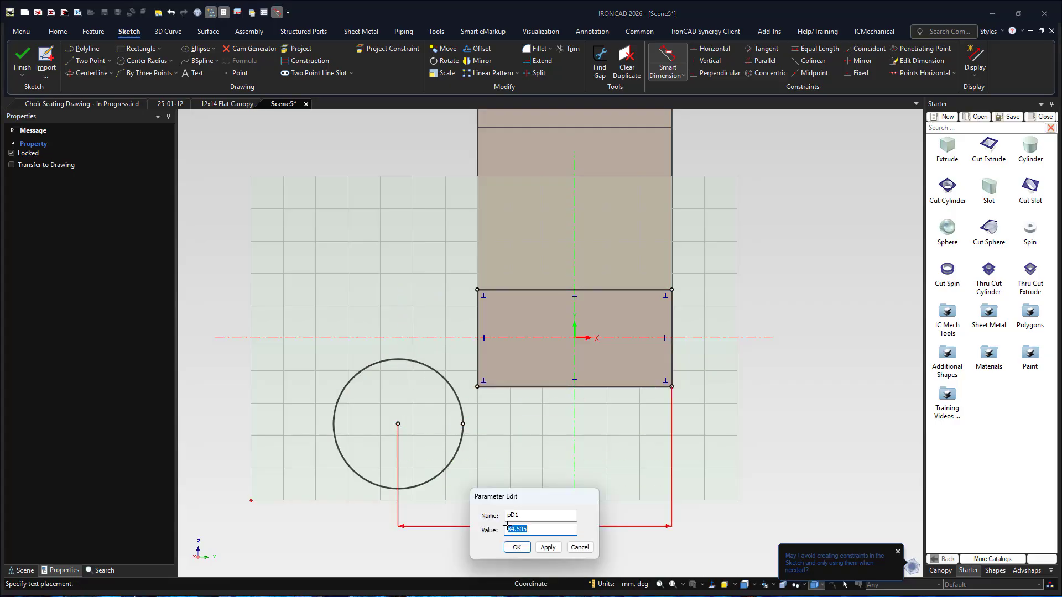
key(Return)
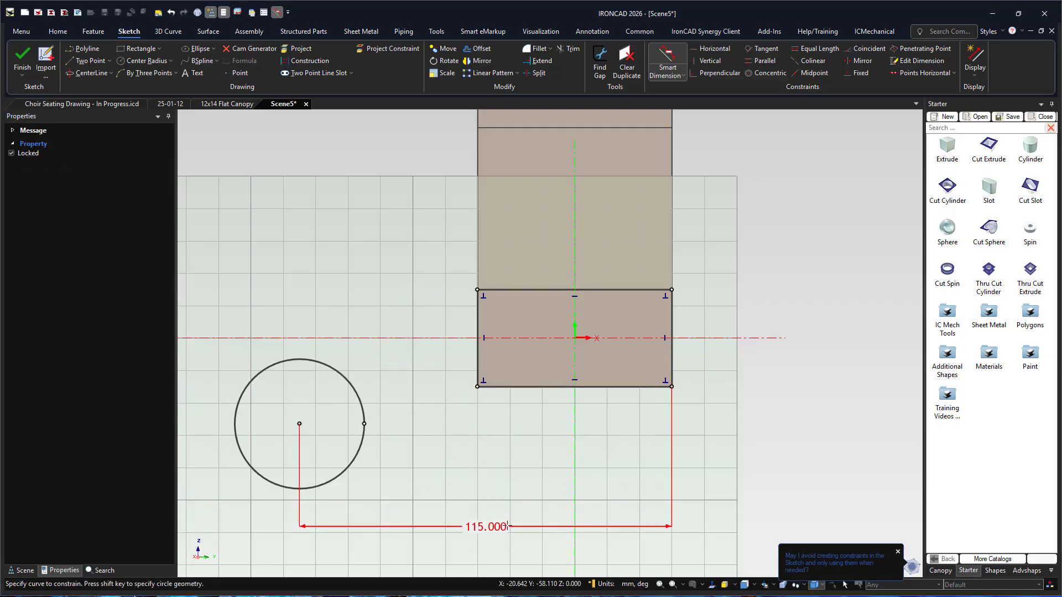
Set the vertical distance from the circle's centre to the tangent edge of the upright's rounded top to 105 mm
click(298, 424)
scroll(331, 331, down, 3)
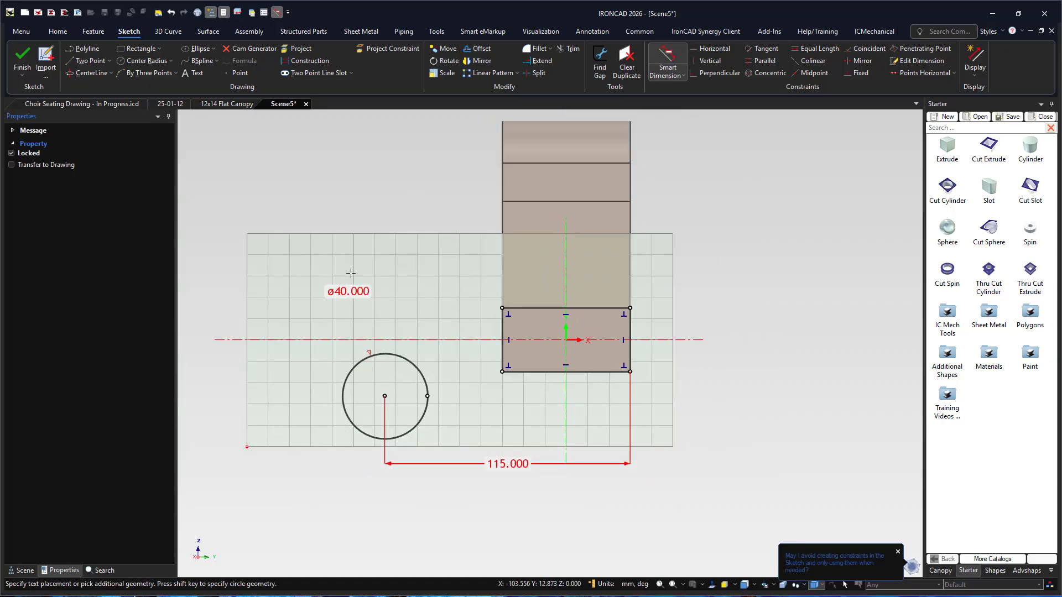
middle_drag(357, 279, 385, 269)
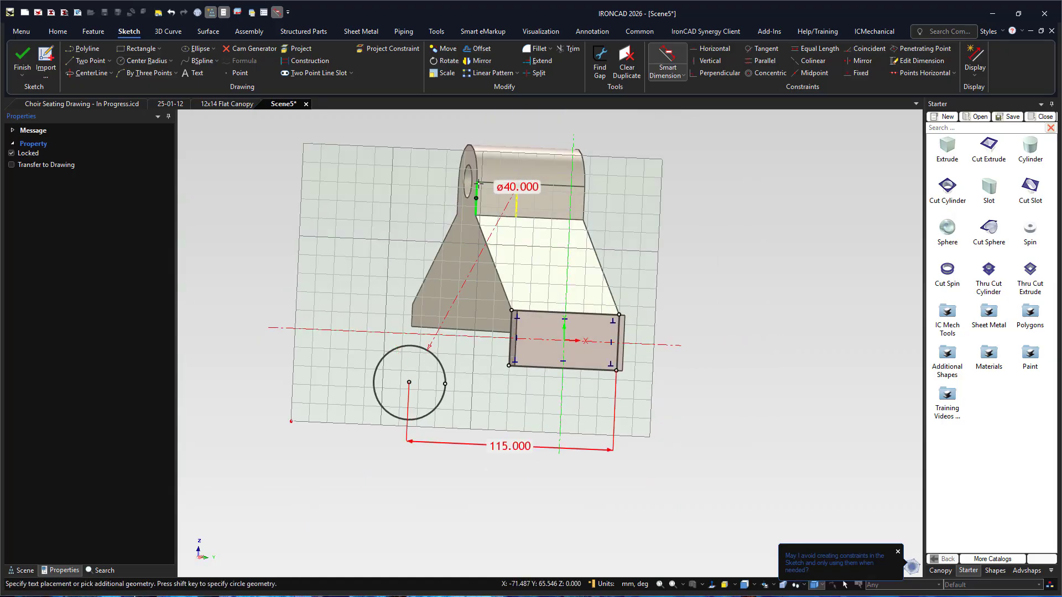
click(476, 182)
click(336, 274)
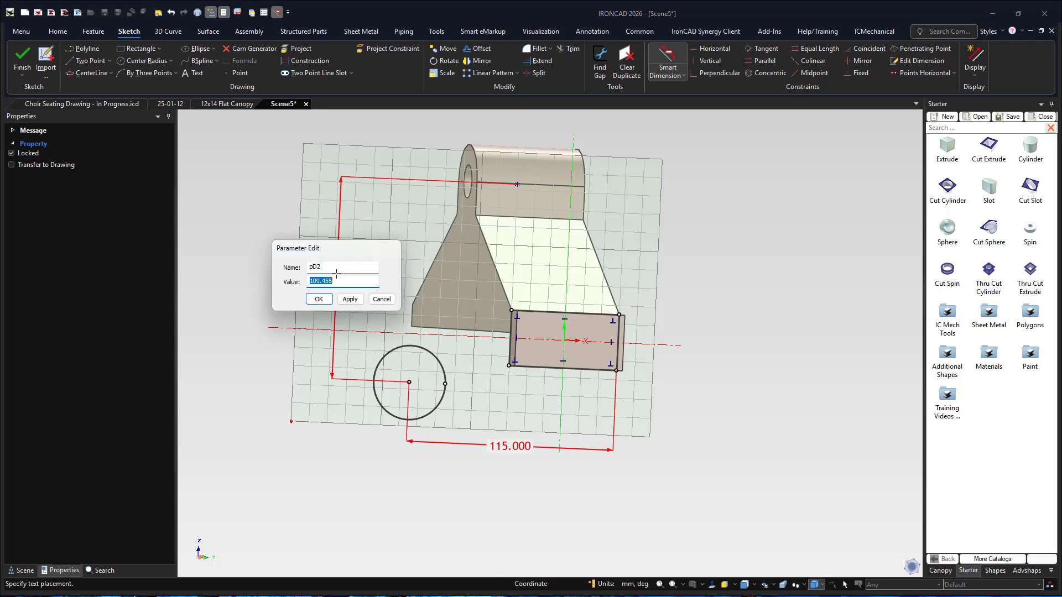
key(Return)
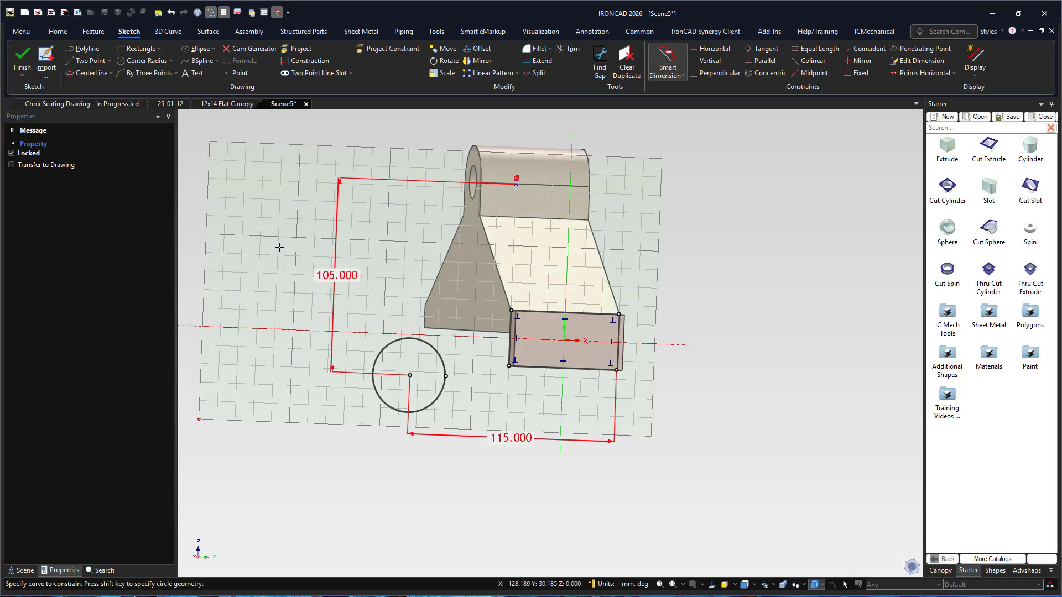
key(Escape)
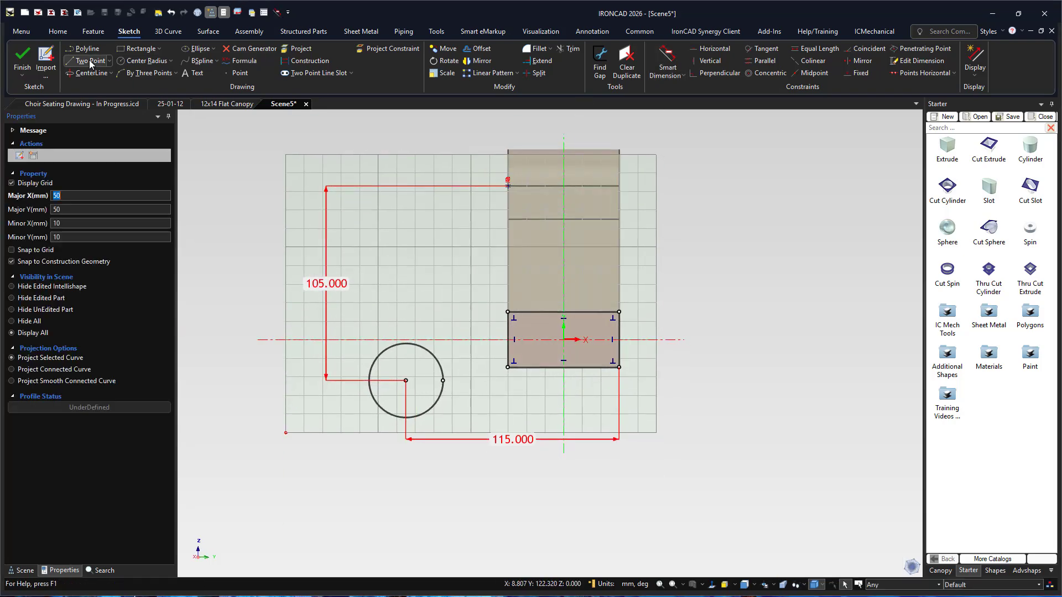
Draw a three-point arc, bulging upward, from the rectangle's upper-left corner to the circle and make it tangent to the circle
click(148, 72)
click(508, 312)
click(384, 351)
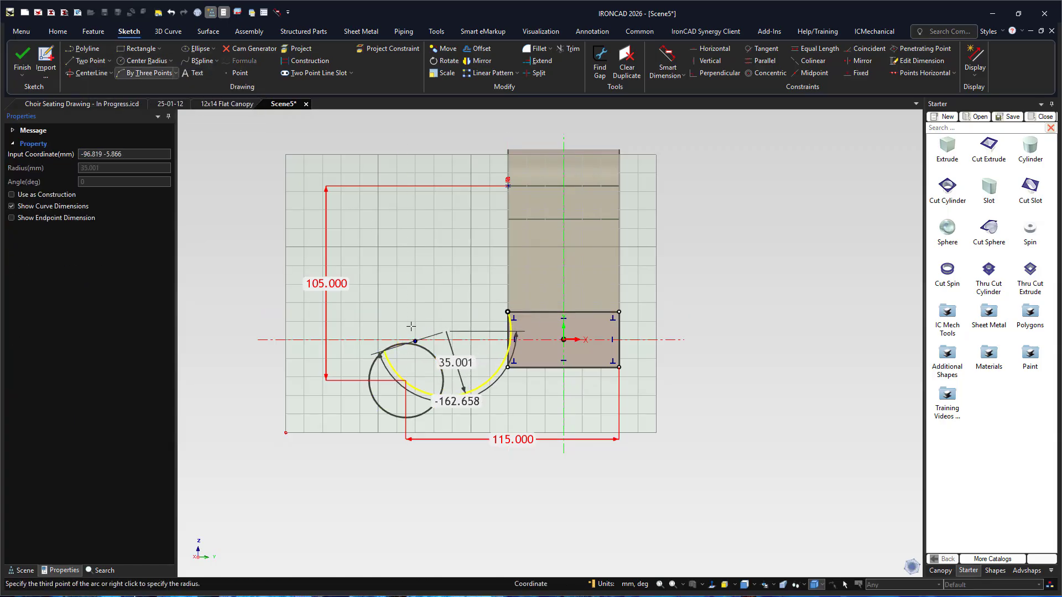
right_click(460, 312)
key(Return)
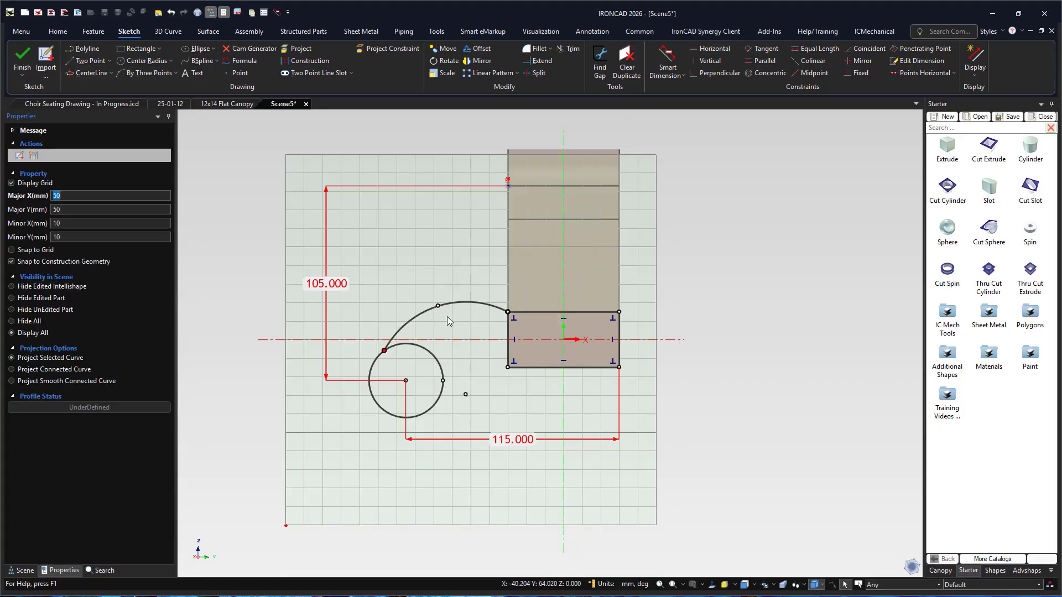
click(399, 330)
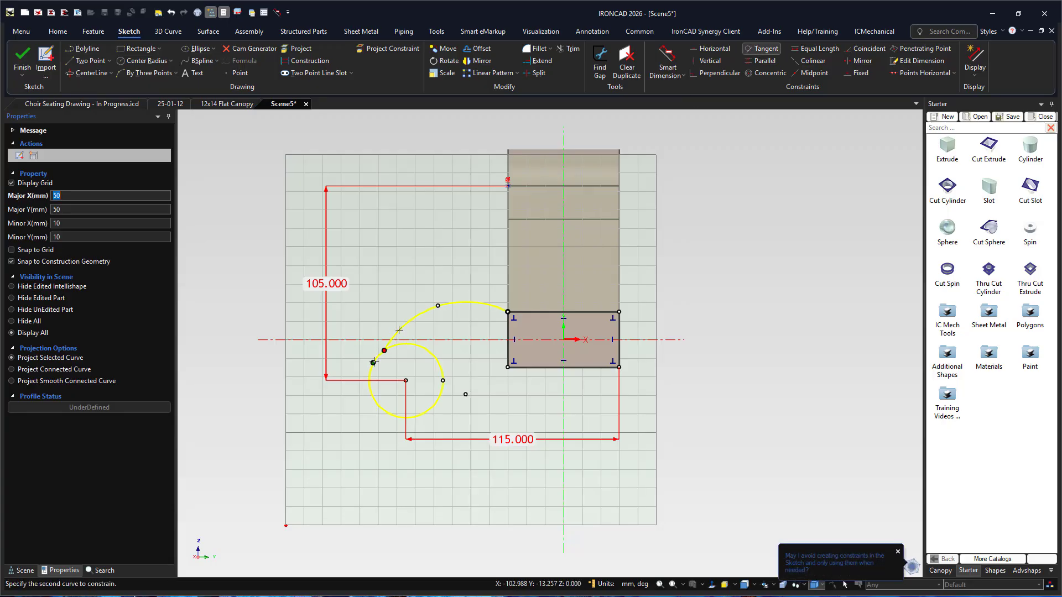
click(373, 363)
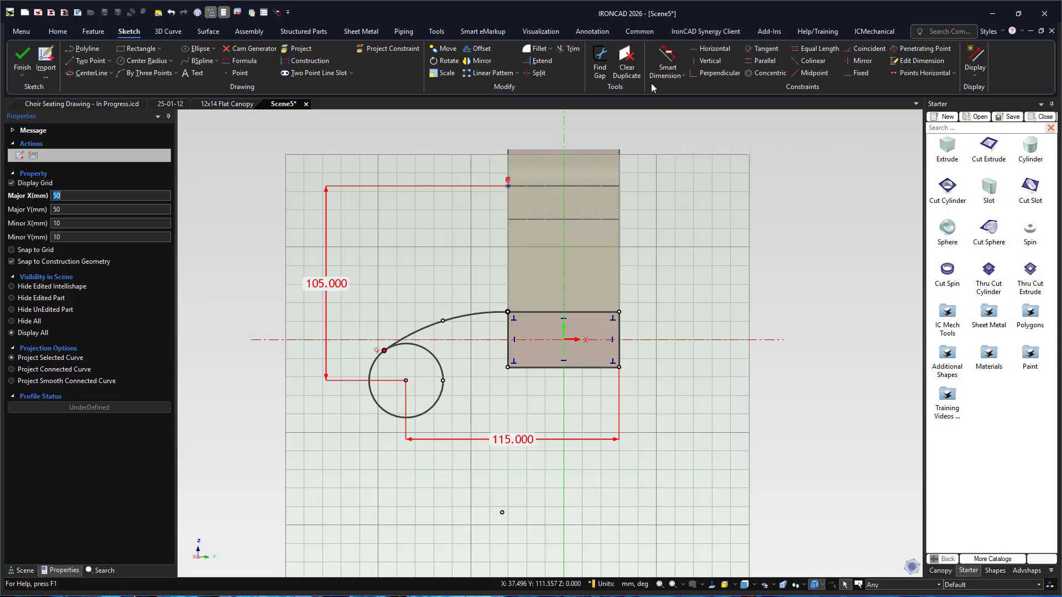
Draw a straight line about 53 mm long from the circle's lower right up to the rectangle's bottom edge
click(94, 59)
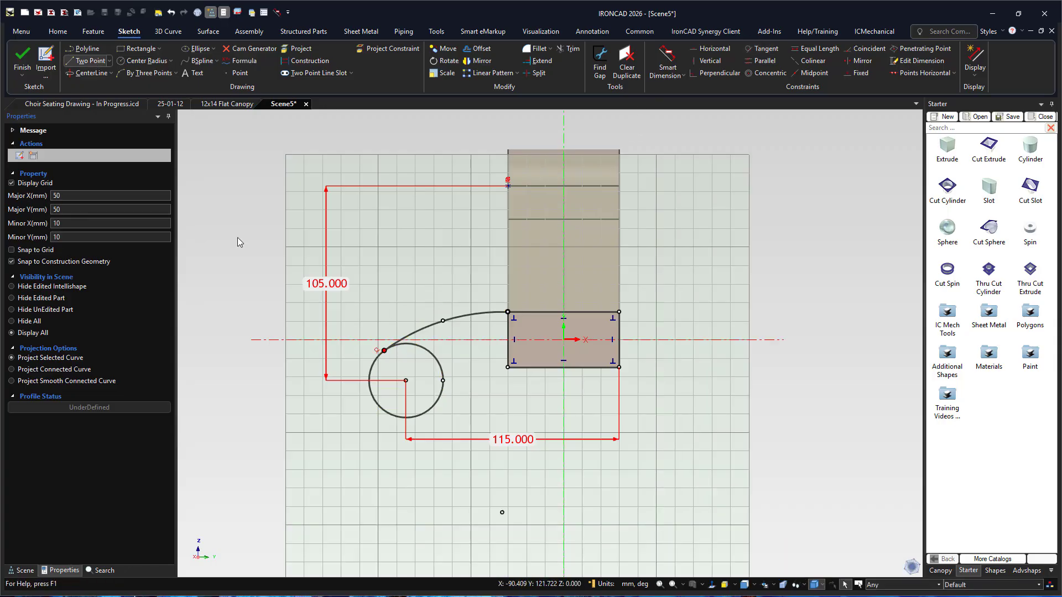
click(432, 407)
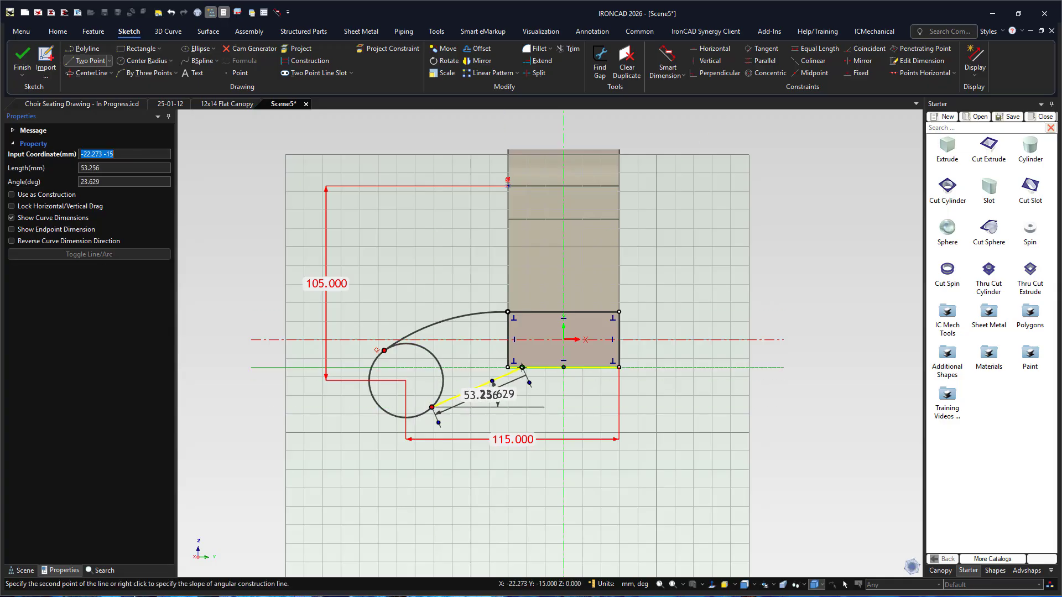
click(522, 368)
scroll(431, 415, up, 2)
key(Escape)
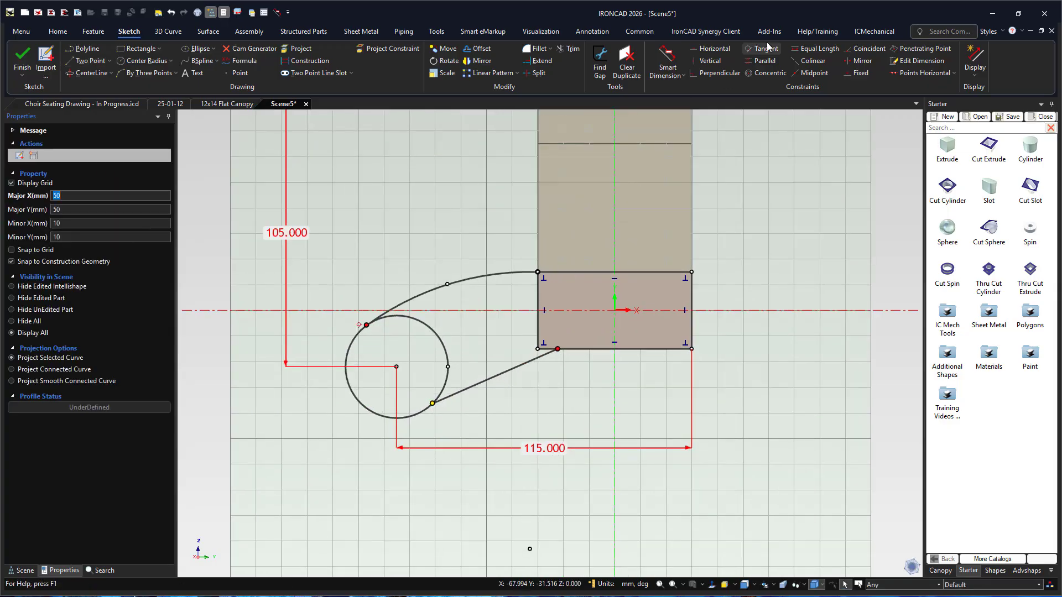
Dimension the angle between the slanted line and the rectangle's bottom edge, try 135°, and undo that value
click(668, 64)
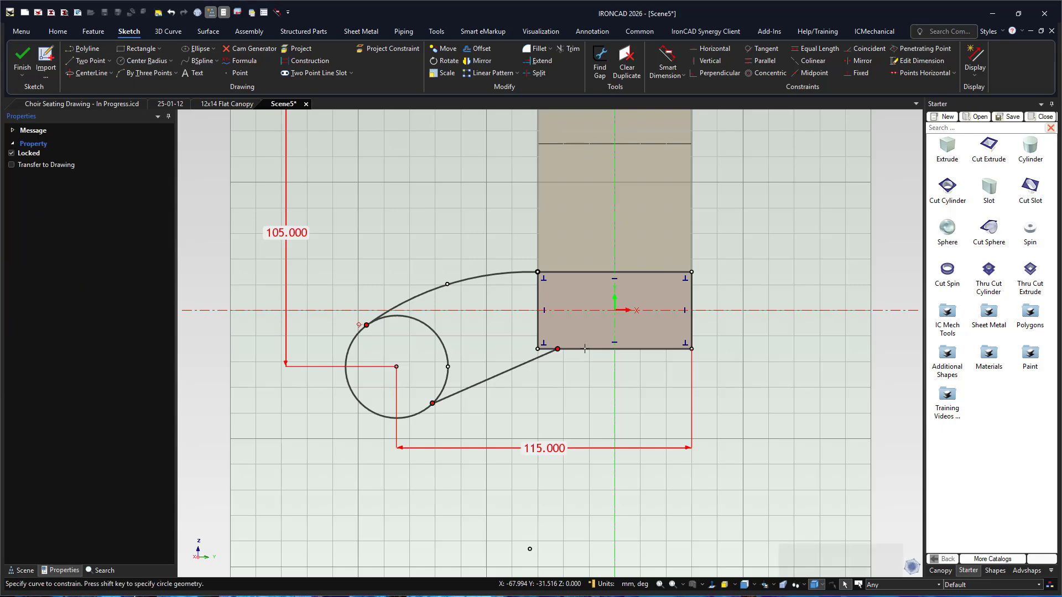
click(526, 363)
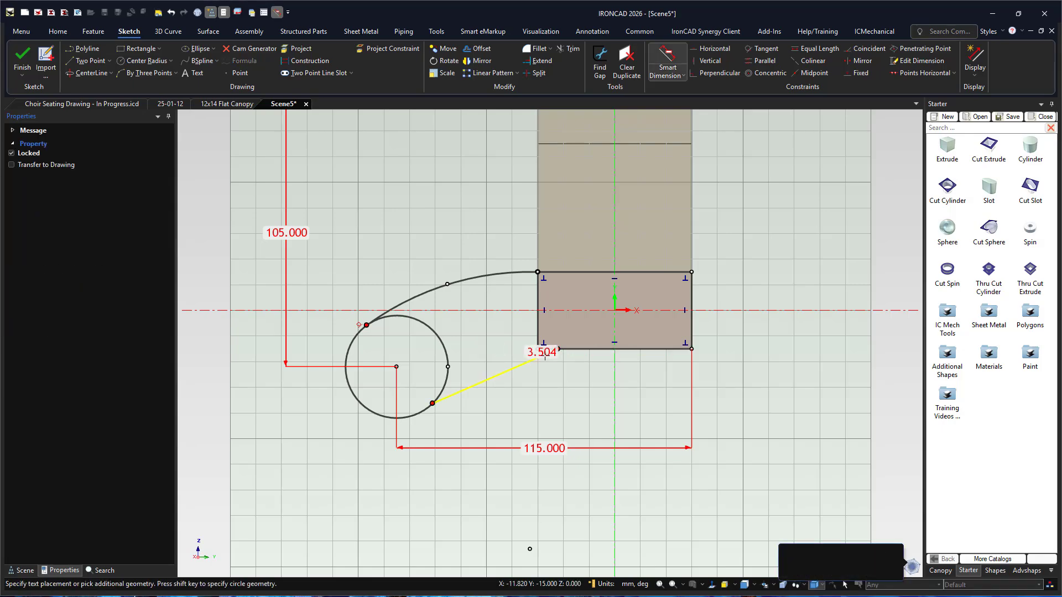
click(561, 389)
text(135)
key(Return)
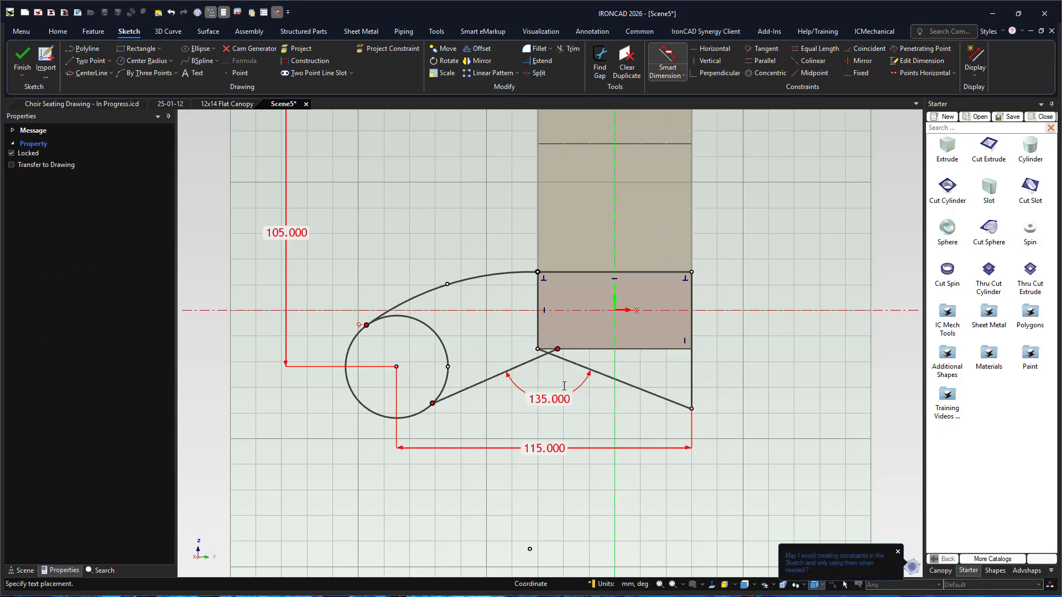
key(ctrl+z)
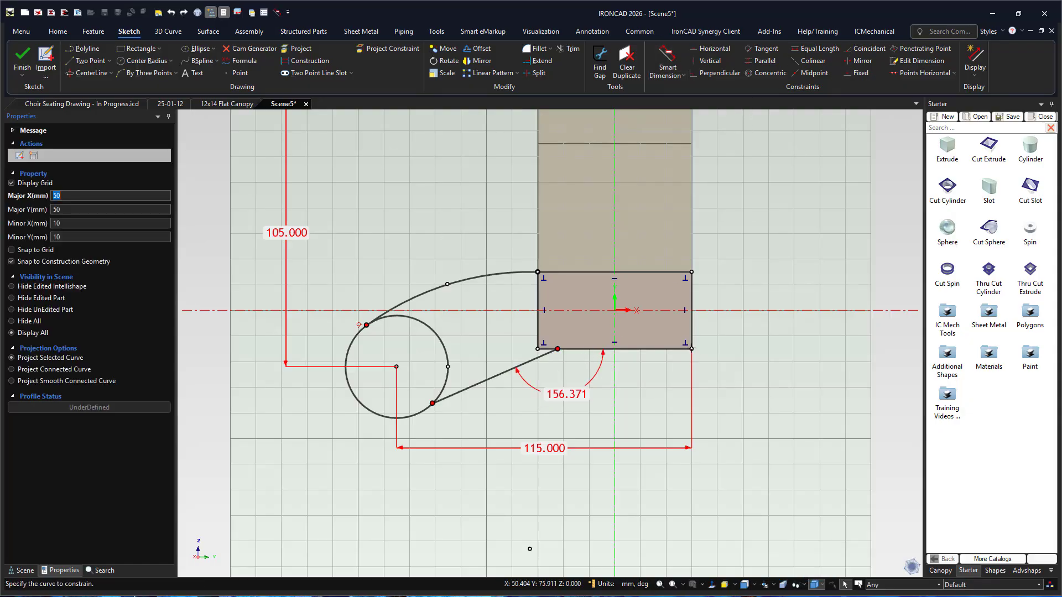
Fix the rectangle's right edge and make the arc tangent to the rectangle's top edge
click(685, 348)
click(697, 297)
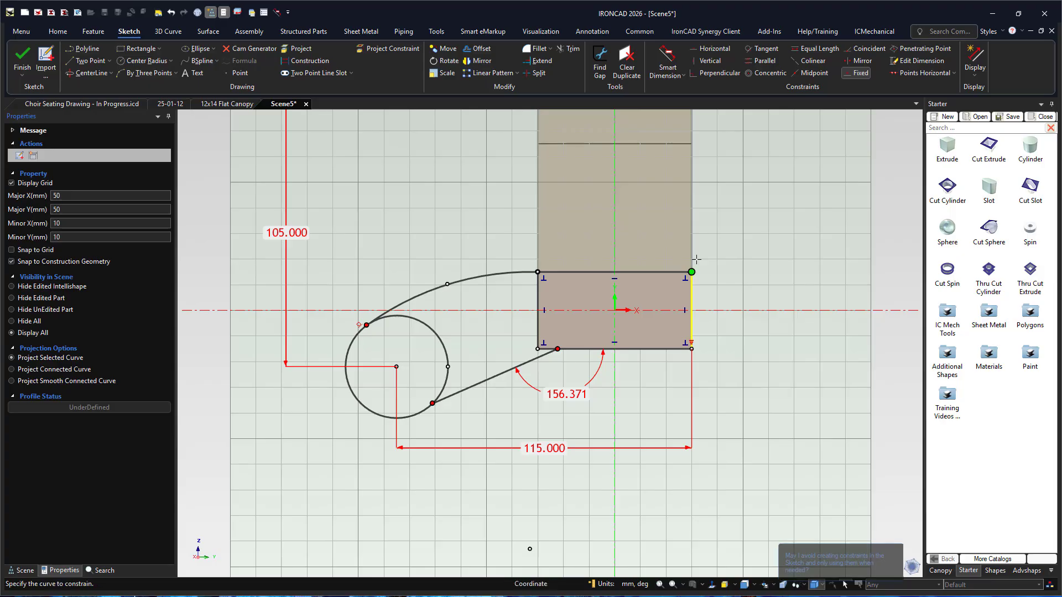
click(516, 273)
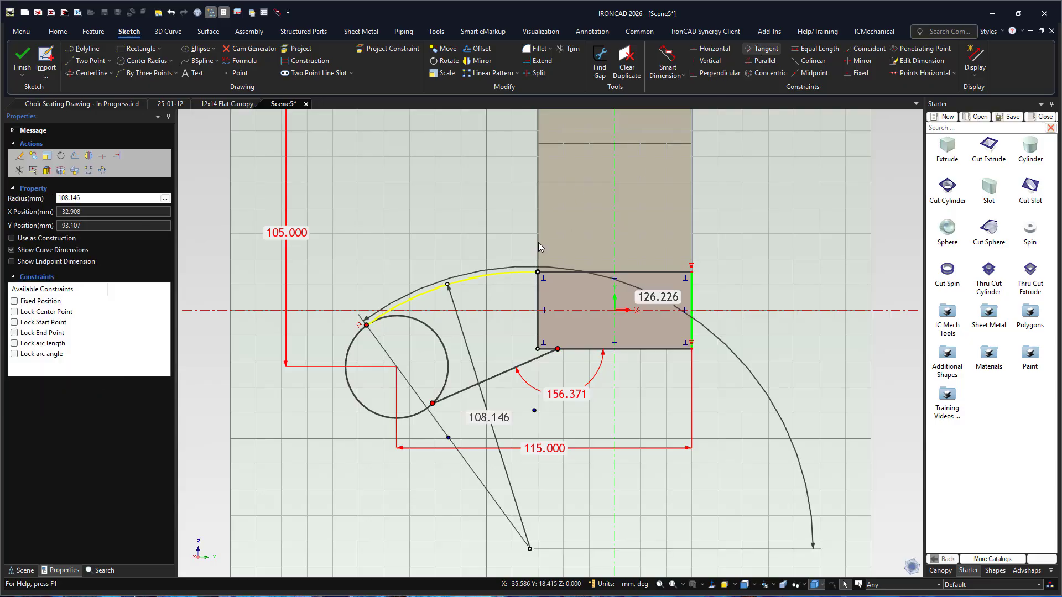
click(762, 49)
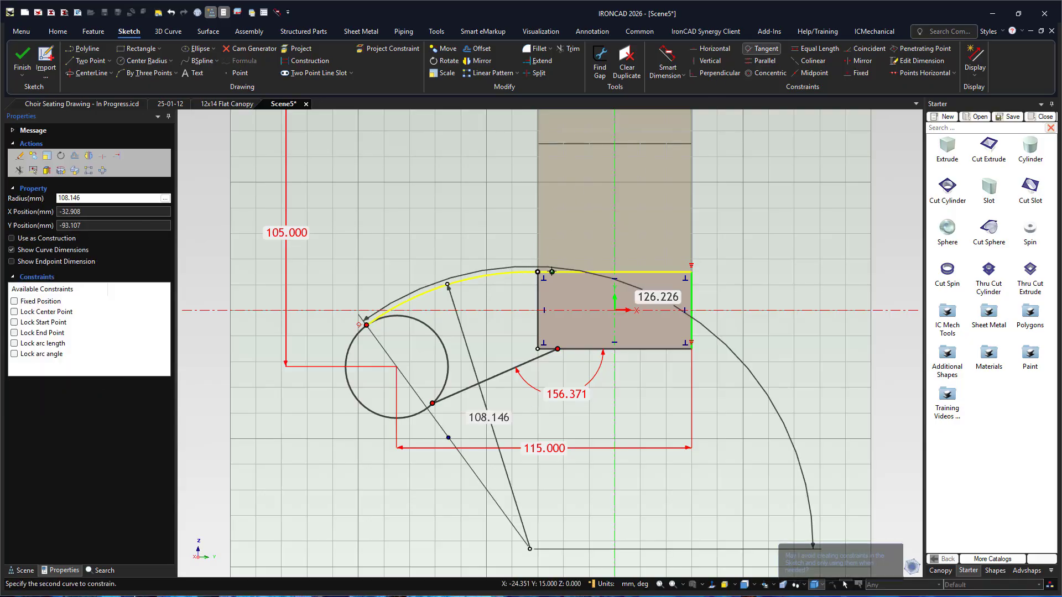
click(389, 321)
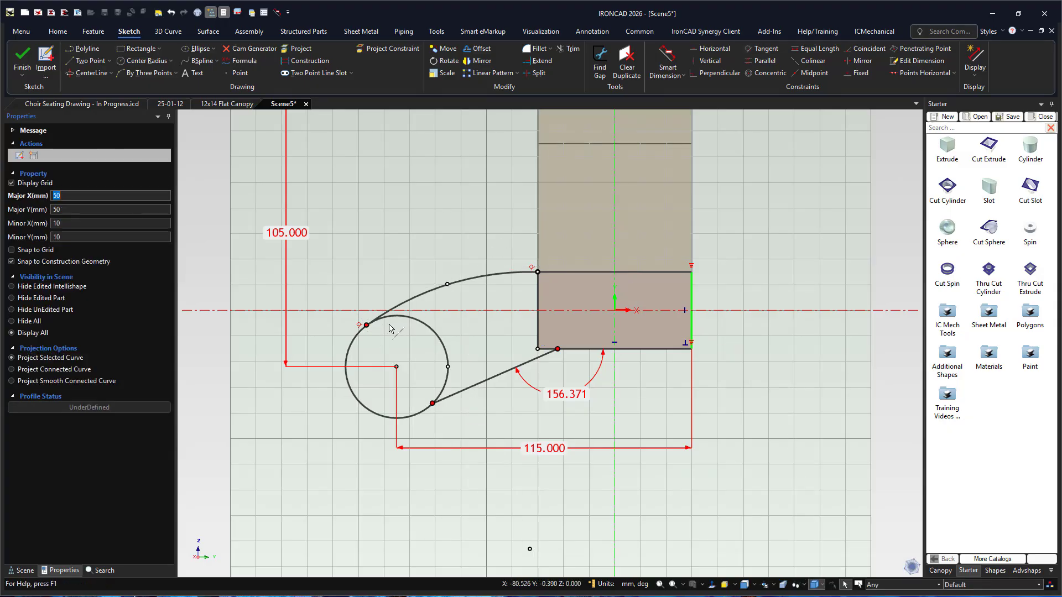
Add a diameter dimension to the lug circle and set it to 40 mm
drag(370, 326, 368, 327)
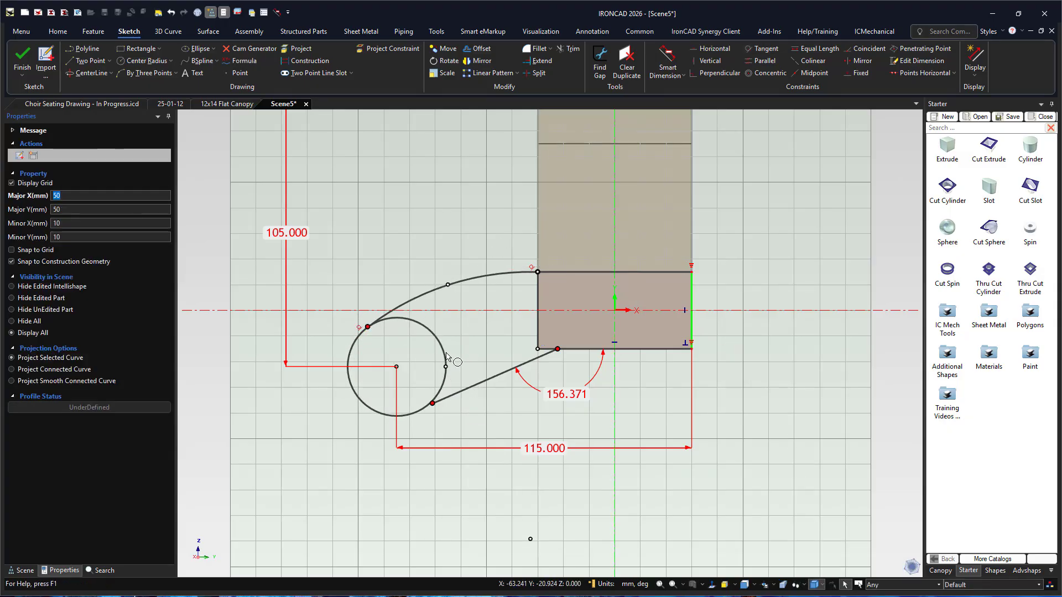
click(363, 409)
click(341, 432)
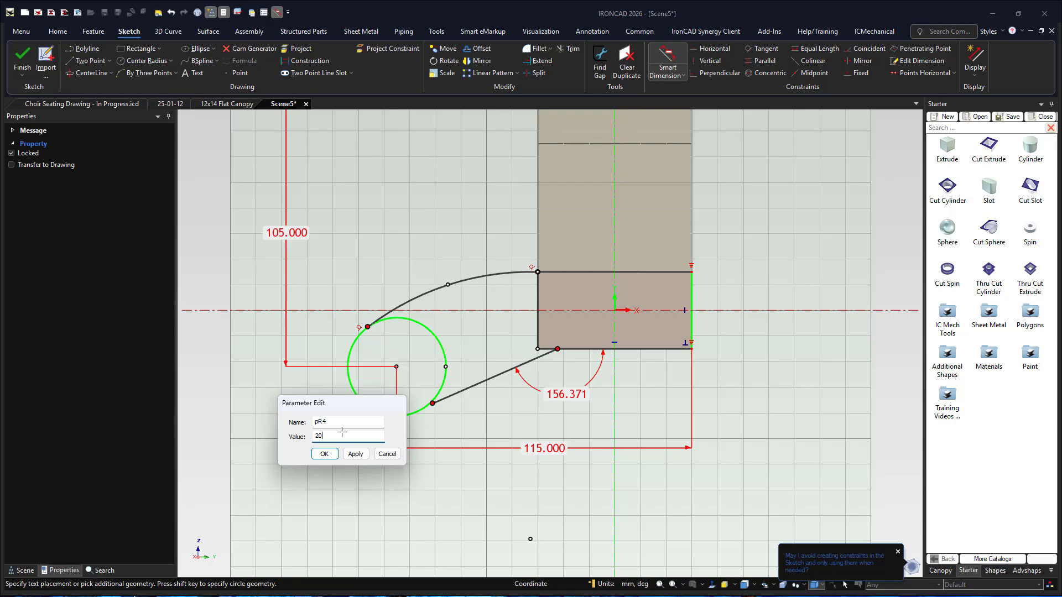
key(Return)
click(342, 431)
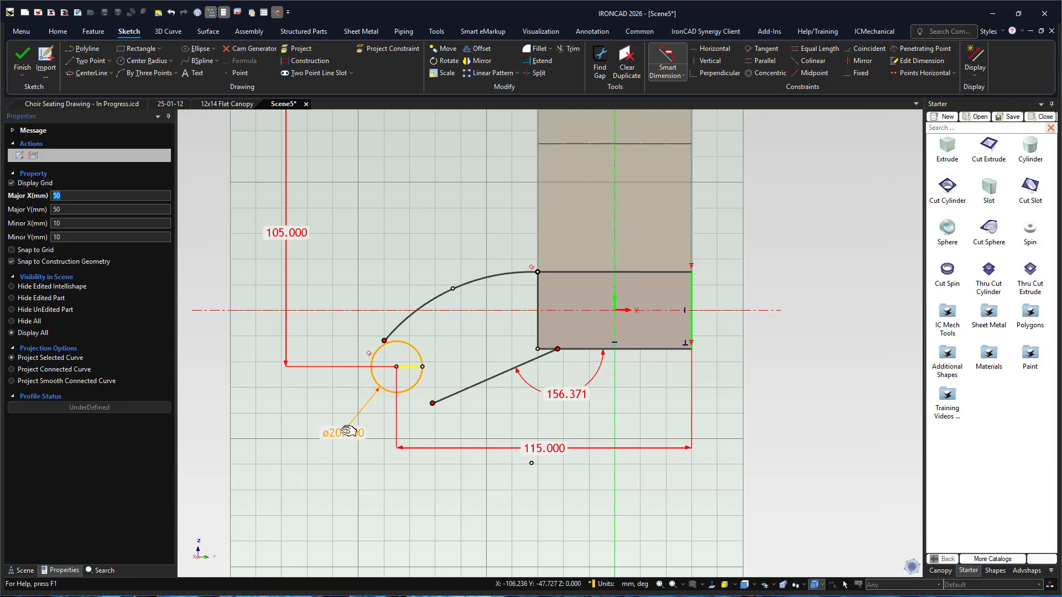
double_click(343, 431)
text(40)
key(Return)
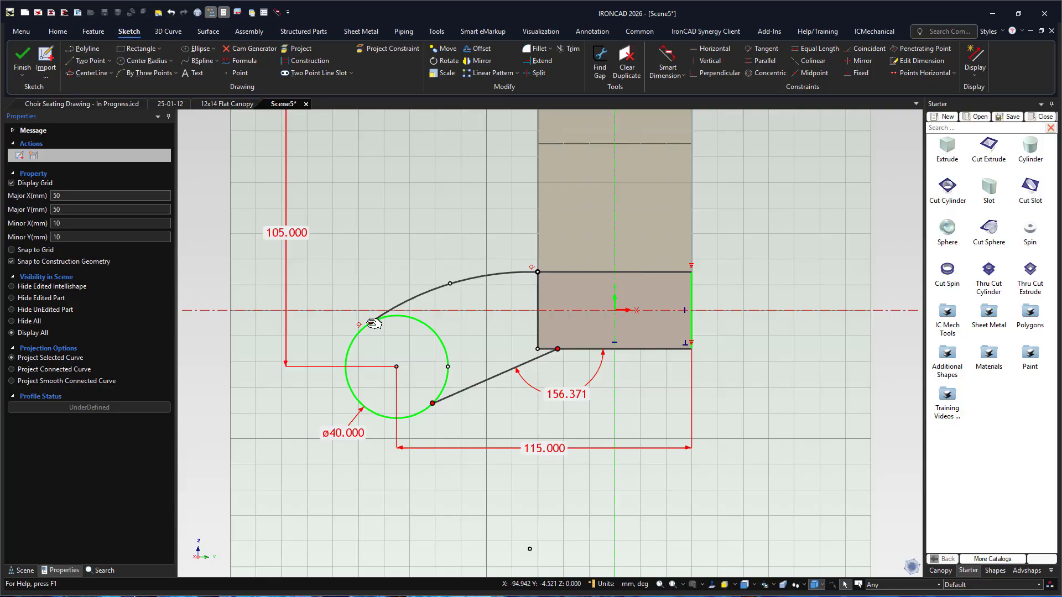
Add a radius dimension to the upper arc and set it to 50 mm
drag(375, 324, 365, 326)
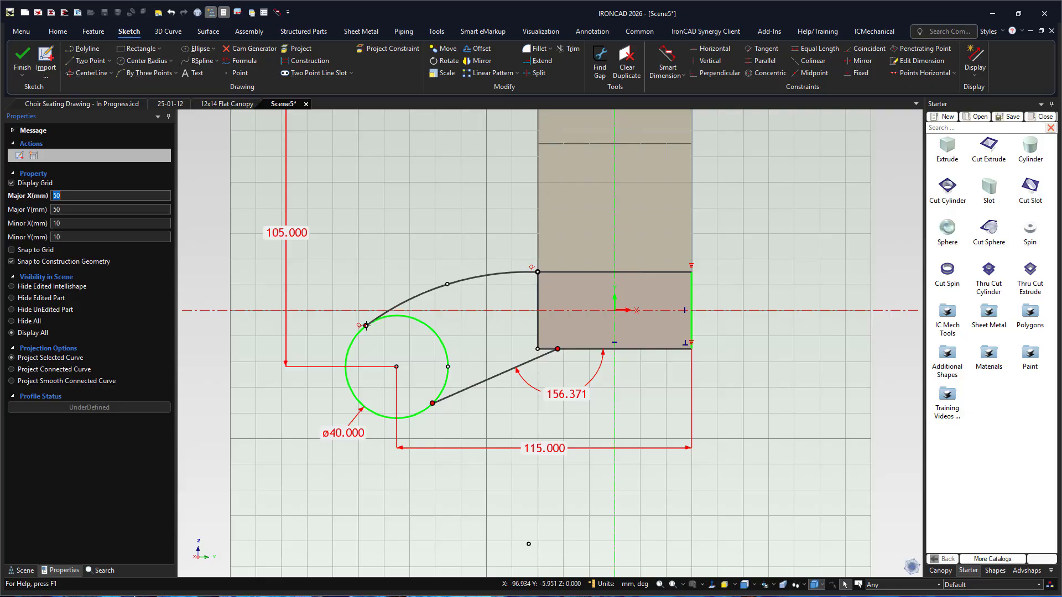
click(463, 282)
click(421, 243)
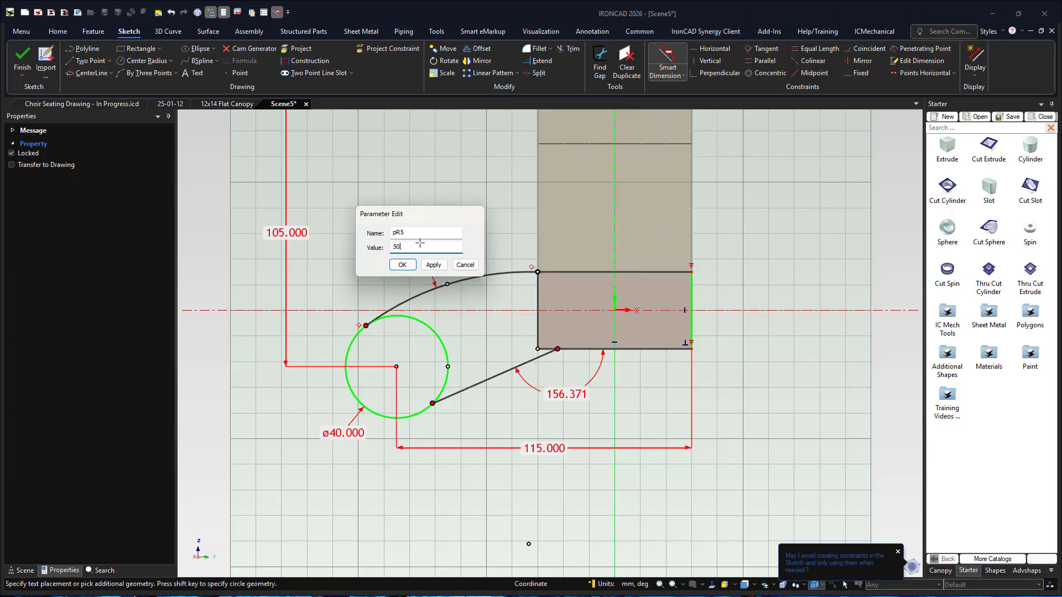
key(Return)
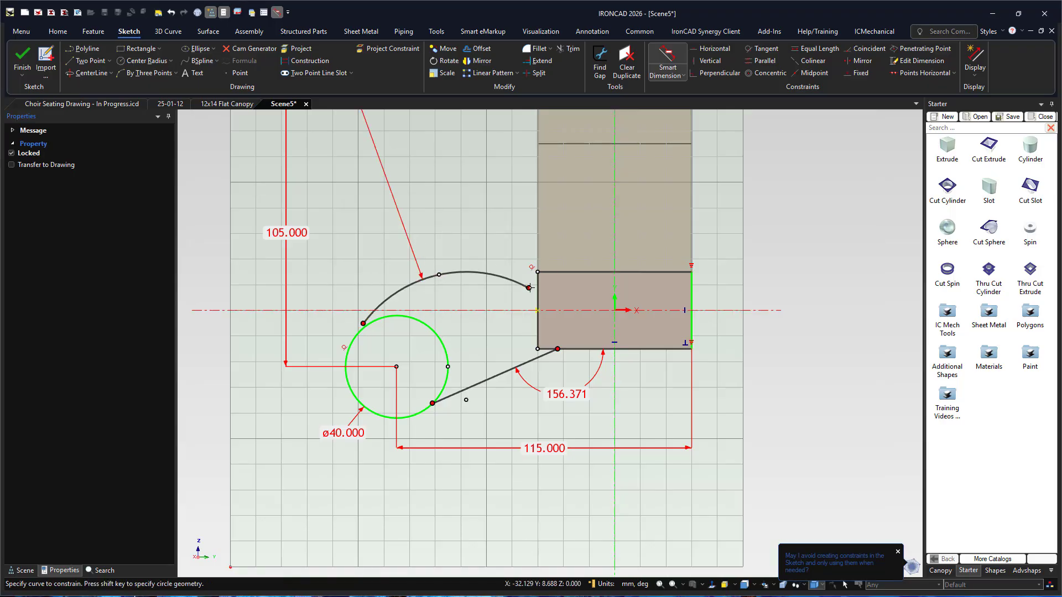
key(Escape)
Try to attach the arc's loose end to the rectangle's upper-left corner, fix the top edge and shorten the arc, undoing these attempts
drag(530, 287, 537, 272)
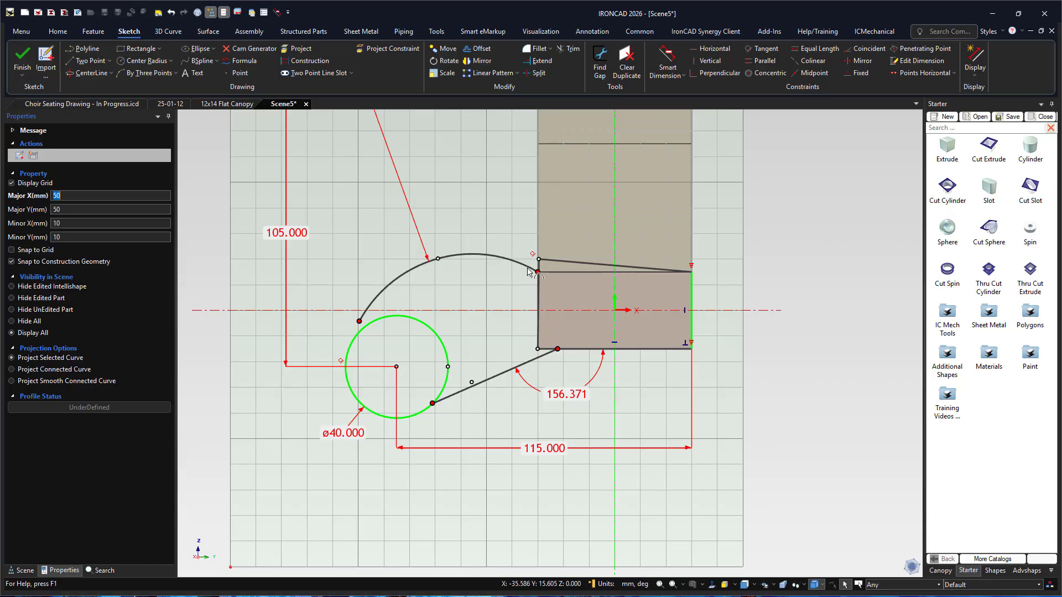
key(ctrl+z)
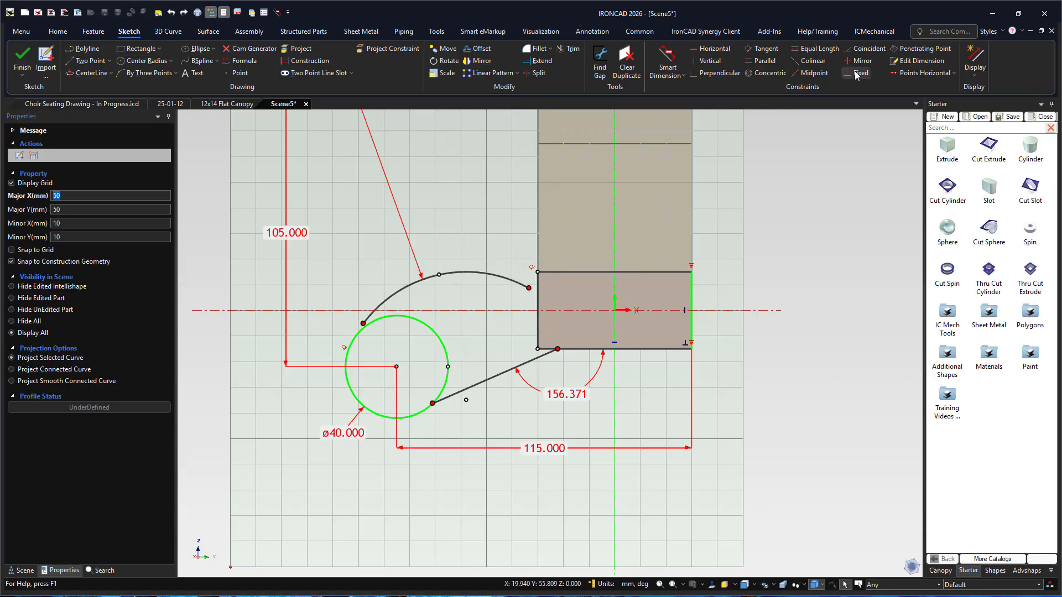
click(856, 72)
click(570, 271)
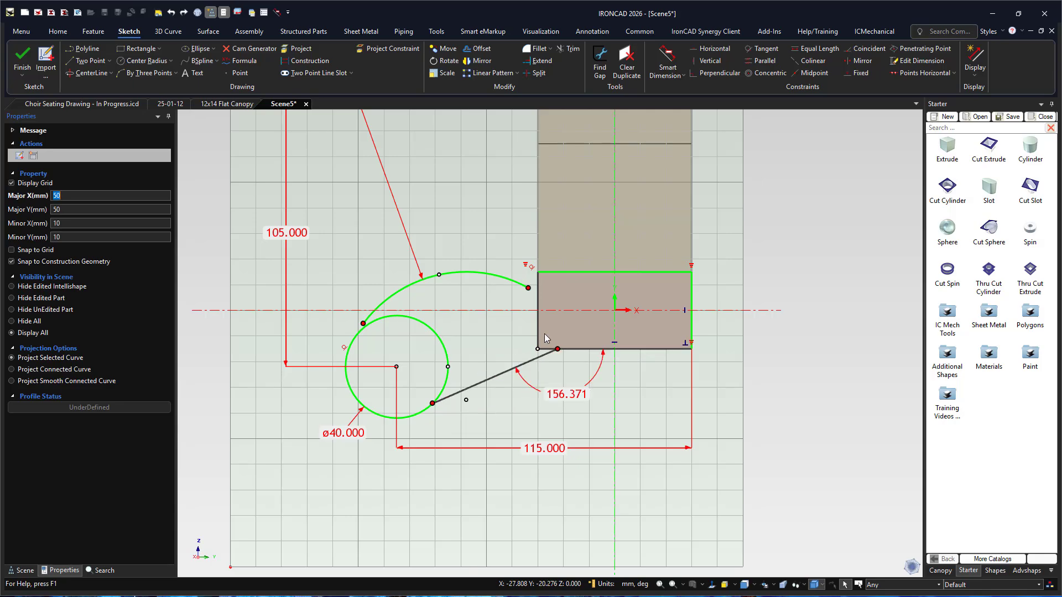
key(ctrl+z)
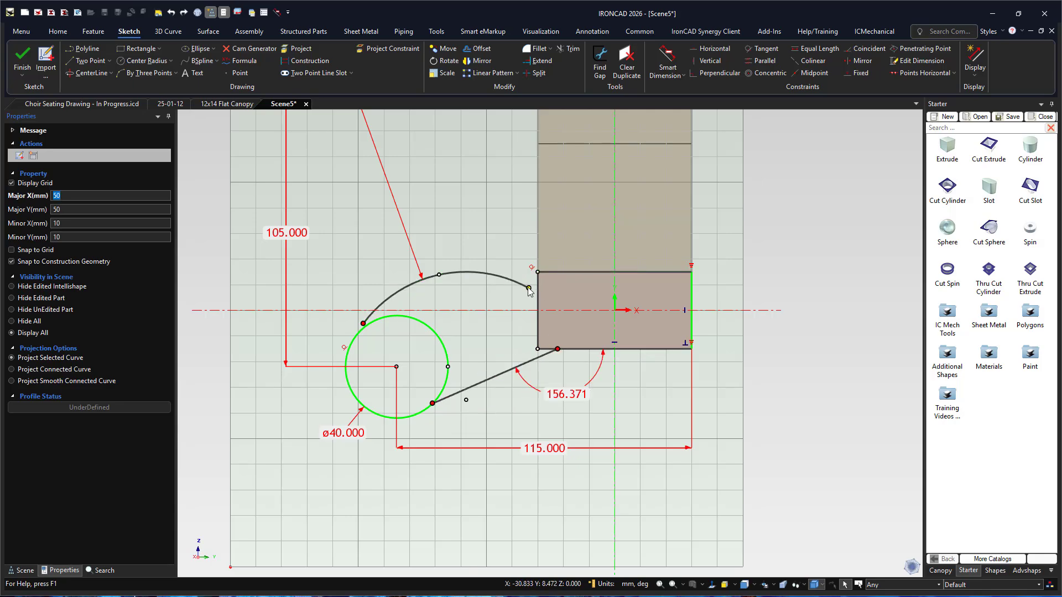
mouse_move(535, 279)
mouse_down()
mouse_move(540, 261)
mouse_move(534, 275)
mouse_move(462, 272)
mouse_up()
key(ctrl+z)
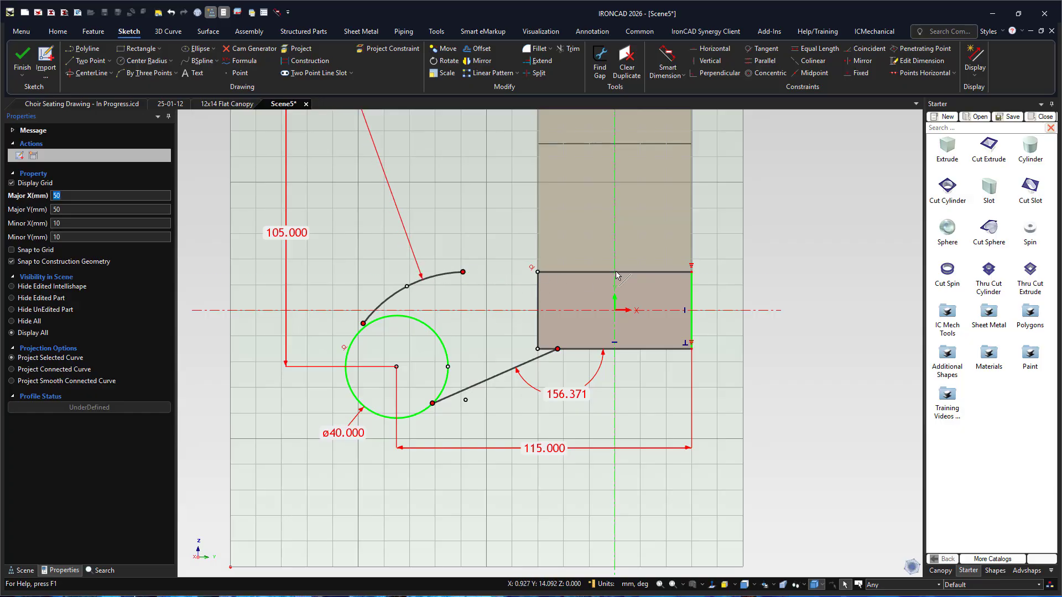
Constrain the rectangle's top edge to horizontal and extend the arc's loose end toward the rectangle's upper-left corner
click(616, 272)
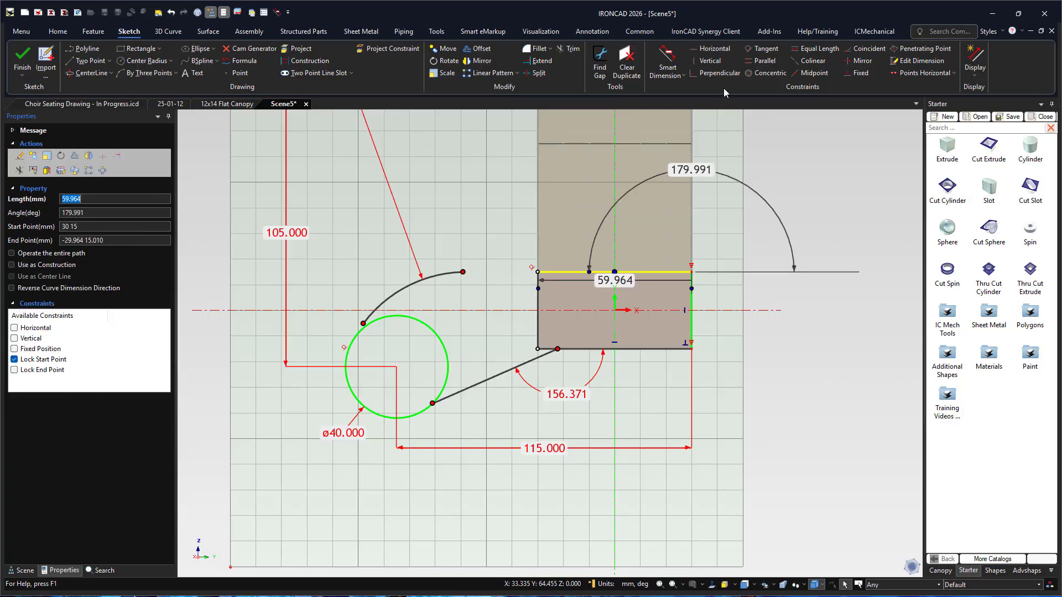
click(637, 131)
click(553, 273)
click(14, 328)
click(452, 227)
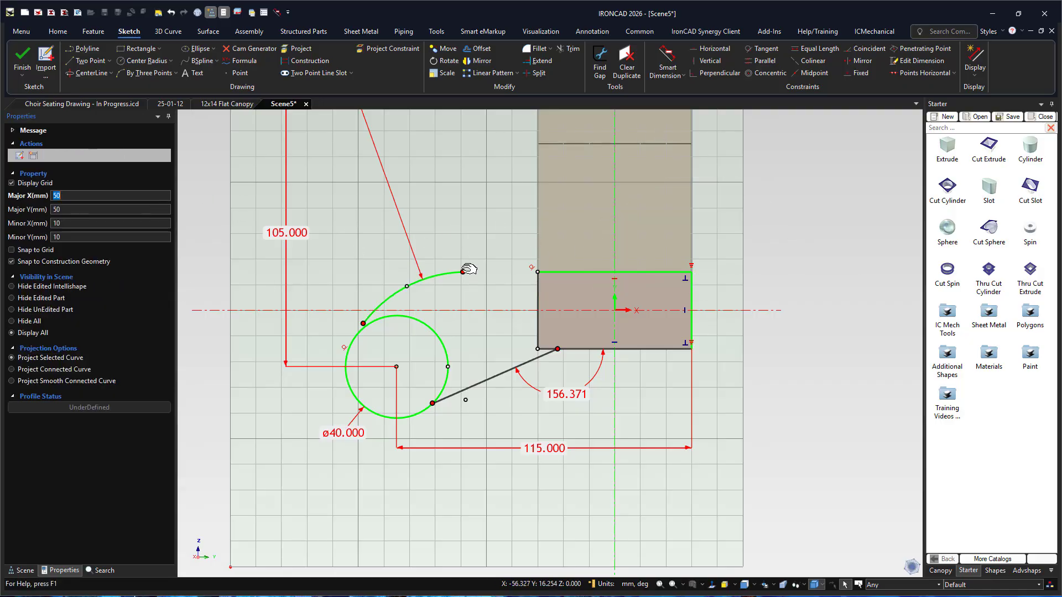
drag(519, 270, 537, 272)
Set the slanted line's angle to the bottom edge to 135° and shift the rectangle's left edge outward to the arc's crest
double_click(575, 393)
text(135)
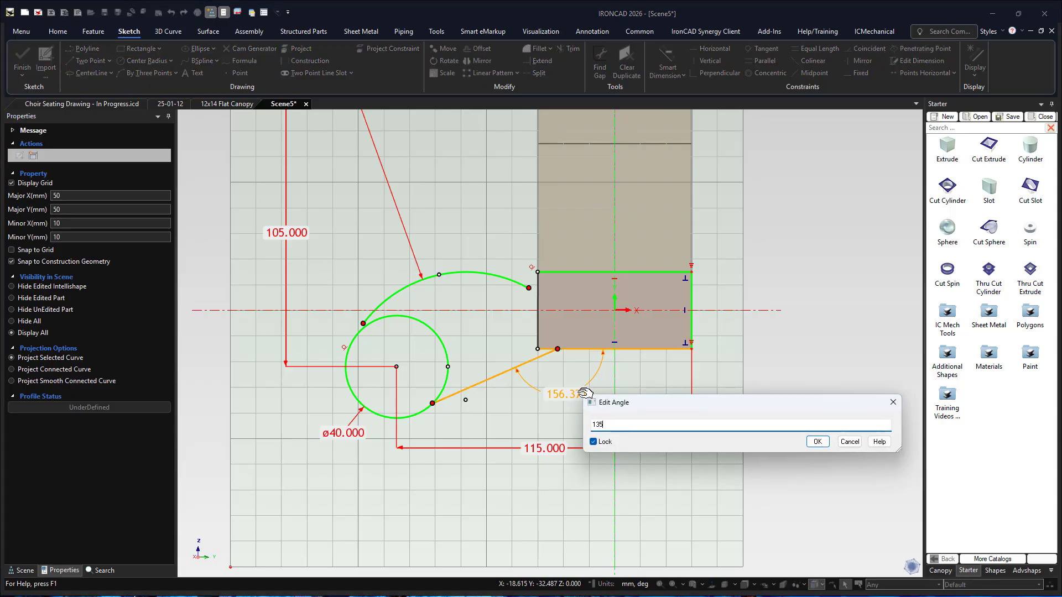
key(Return)
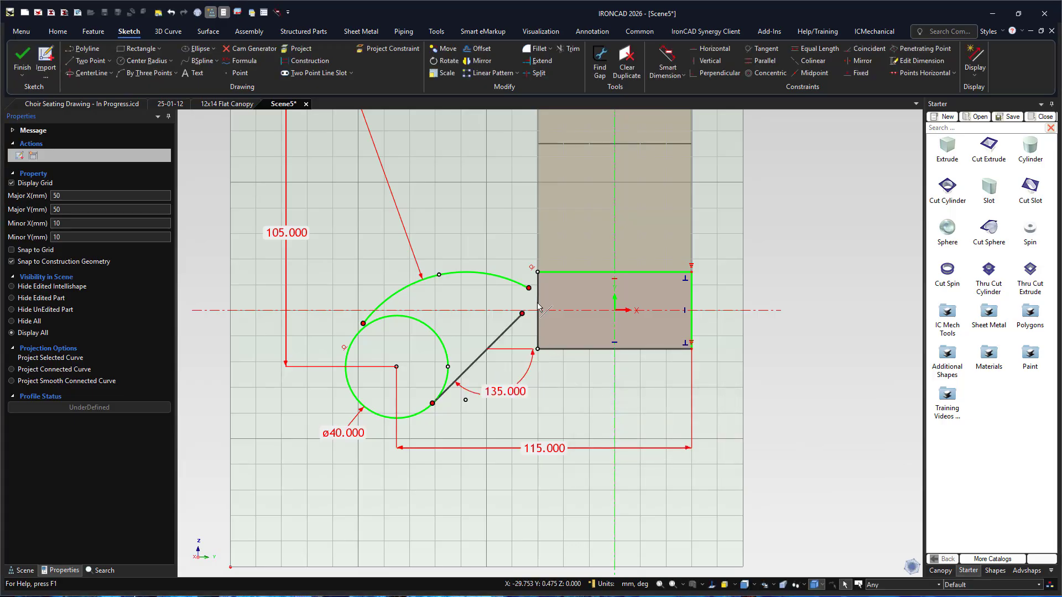
drag(538, 305, 455, 304)
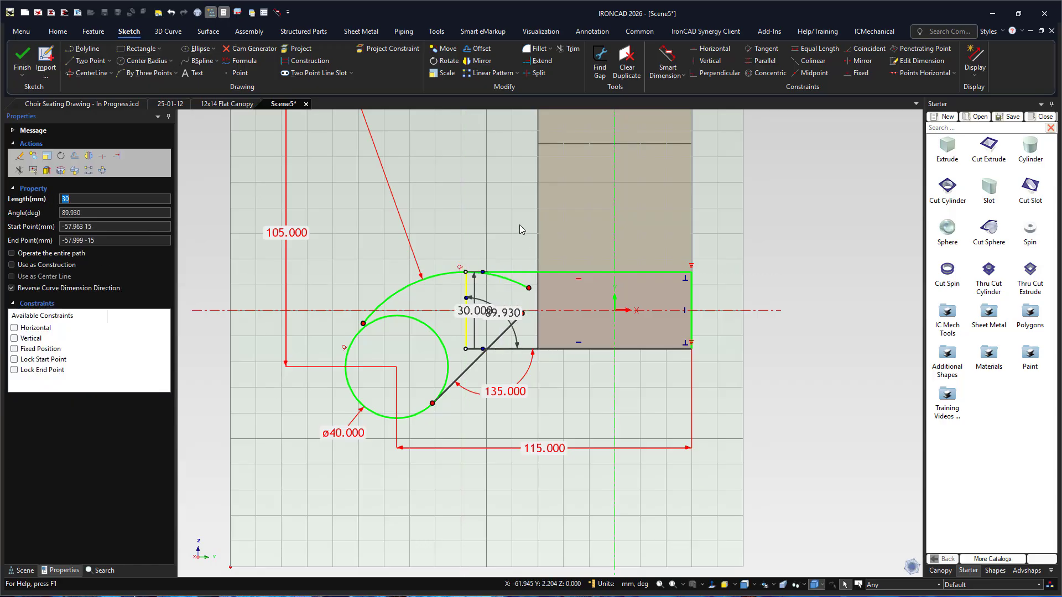
click(520, 223)
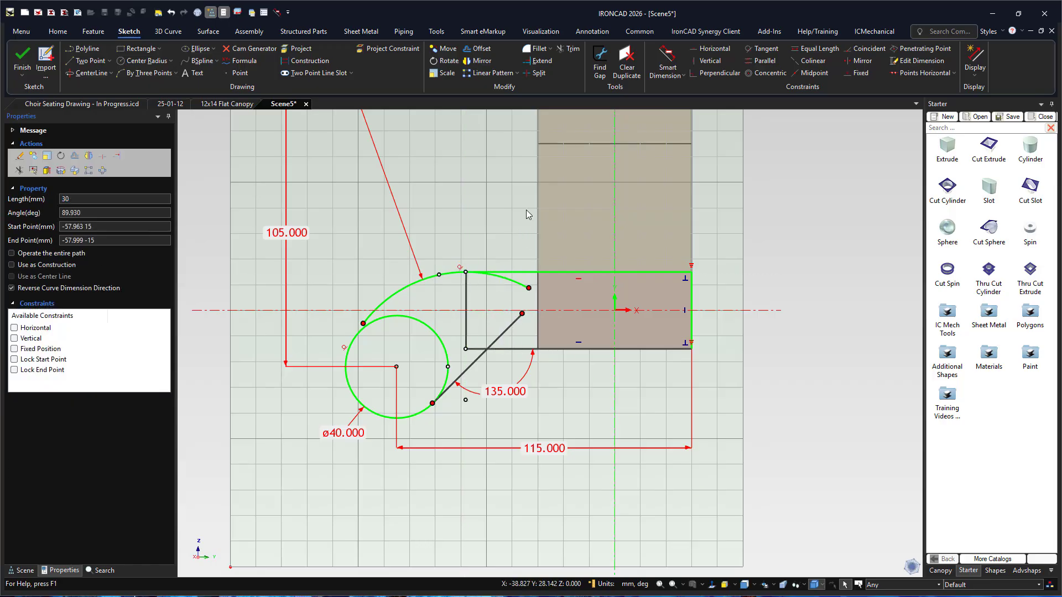
Trim the overhanging ends of the arc, slanted line and bottom edge, and remove the rectangle's left edge
click(515, 280)
click(510, 321)
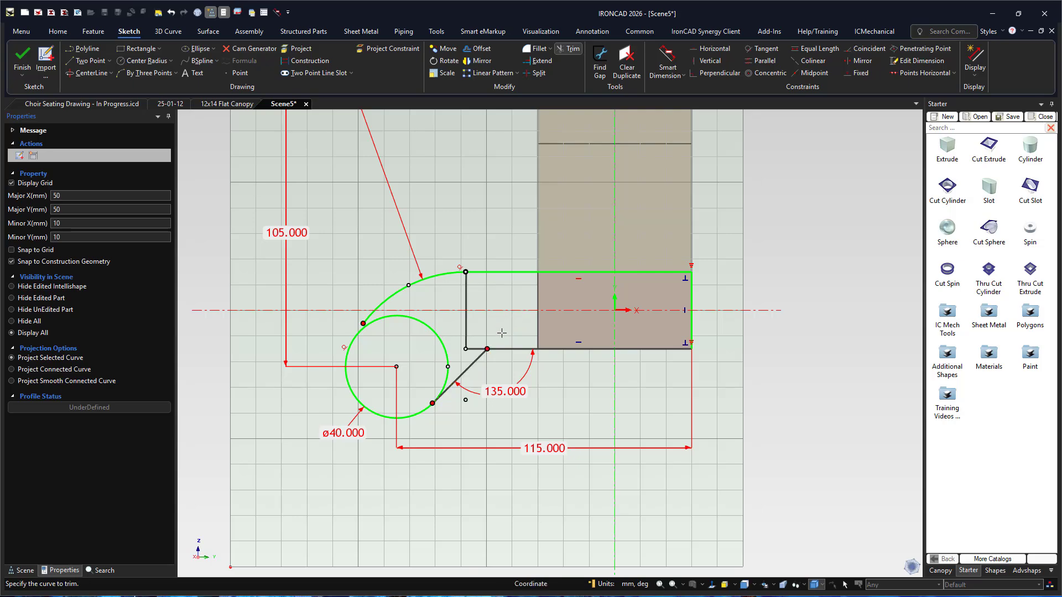
click(471, 349)
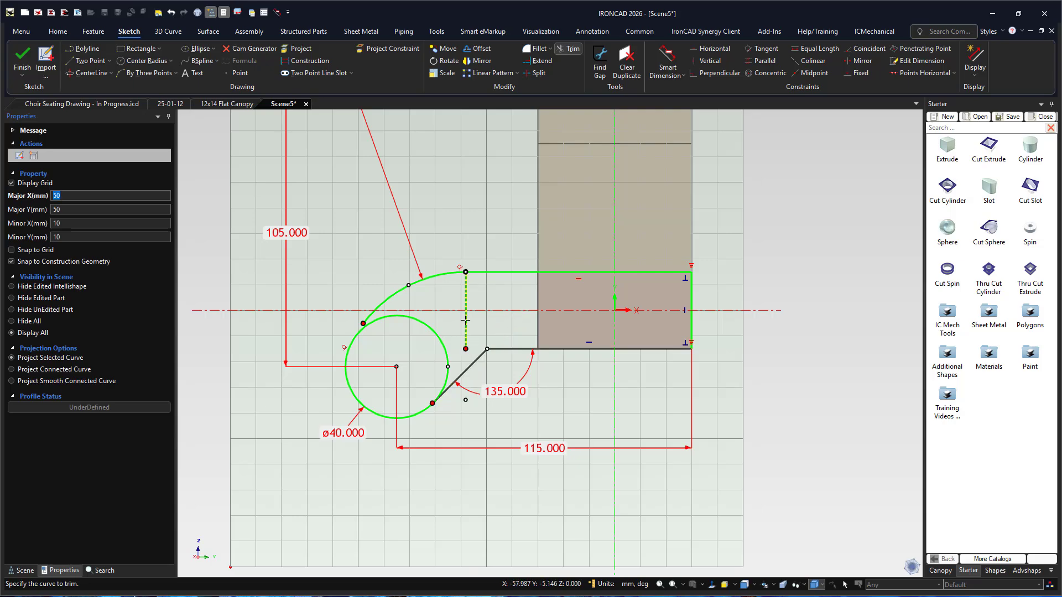
click(465, 319)
key(Escape)
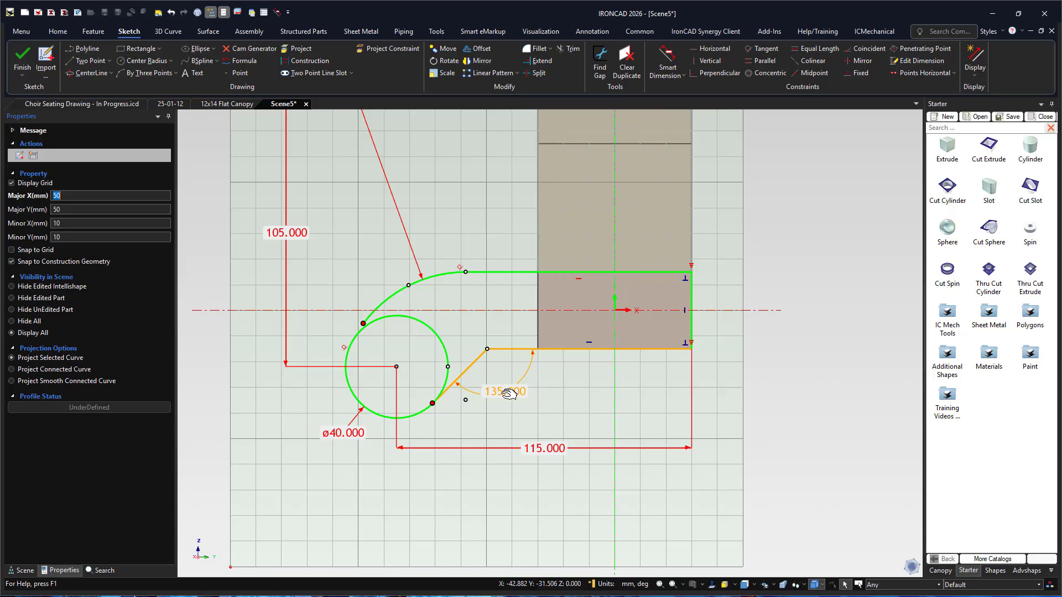
Move the arc's radius dimension label closer to the arc
scroll(550, 343, down, 2)
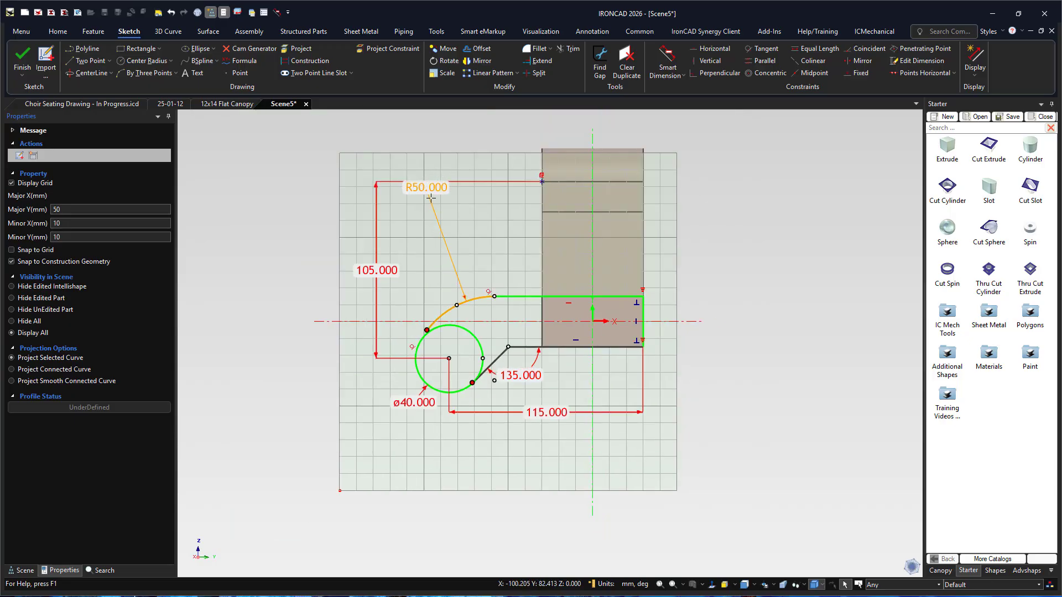
drag(421, 186, 464, 258)
scroll(548, 357, up, 3)
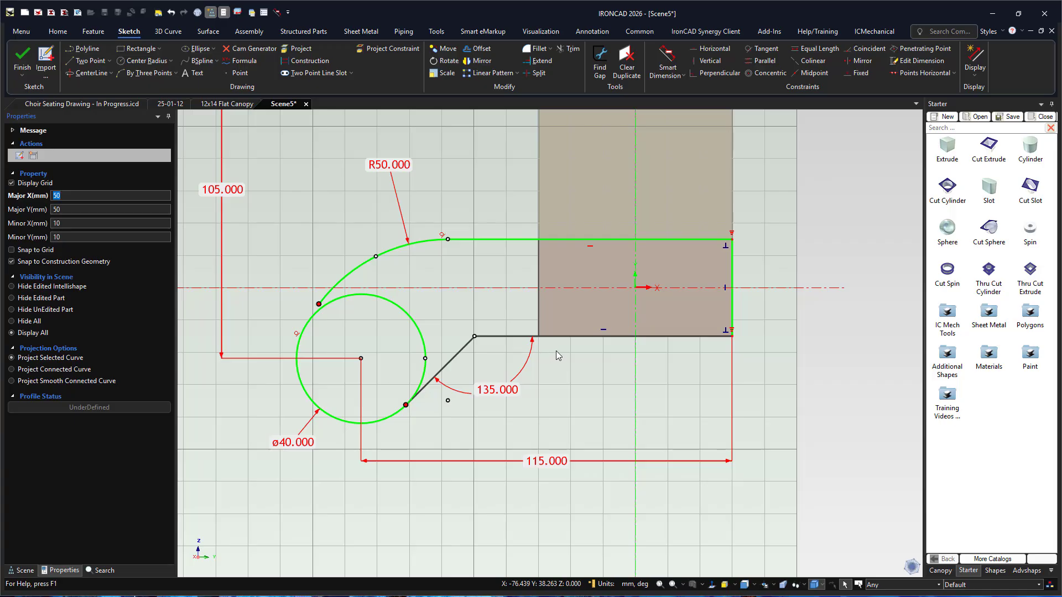
click(541, 462)
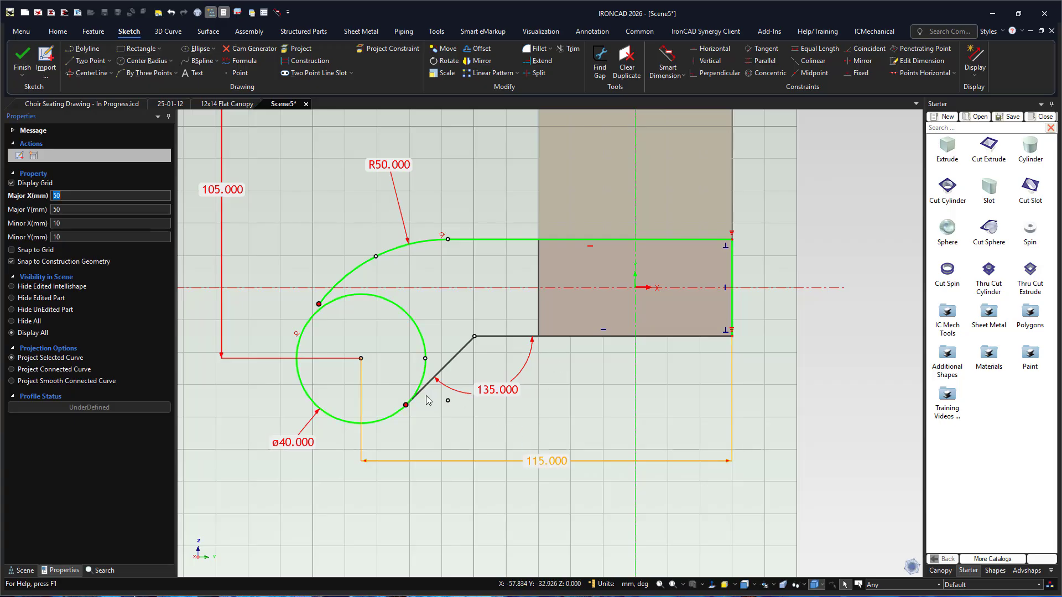
Make the slanted line tangent to the 40 mm circle and constrain the profile's bottom edge to horizontal
drag(475, 336, 492, 343)
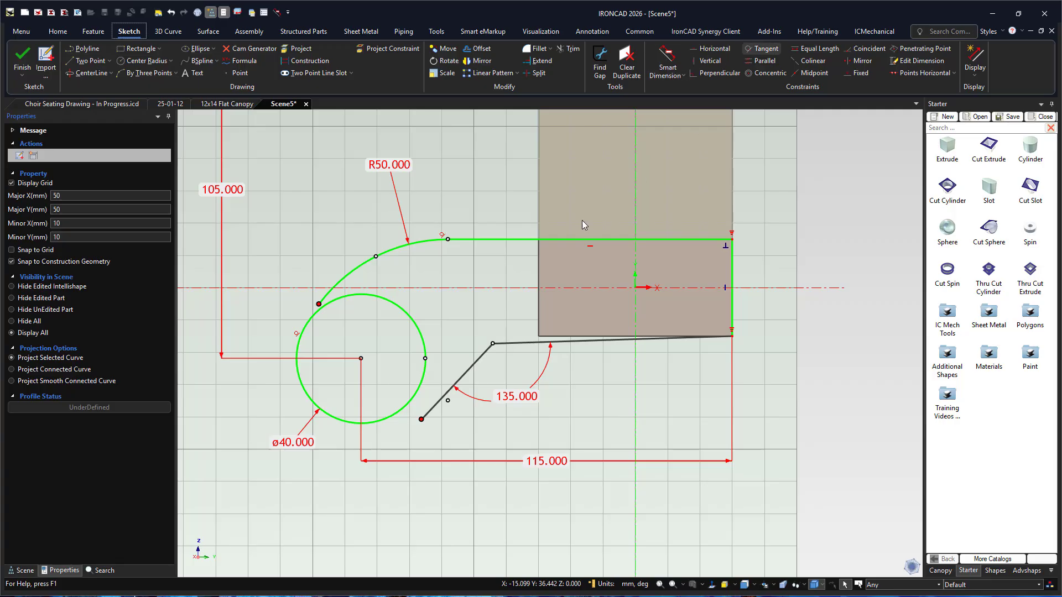
click(459, 379)
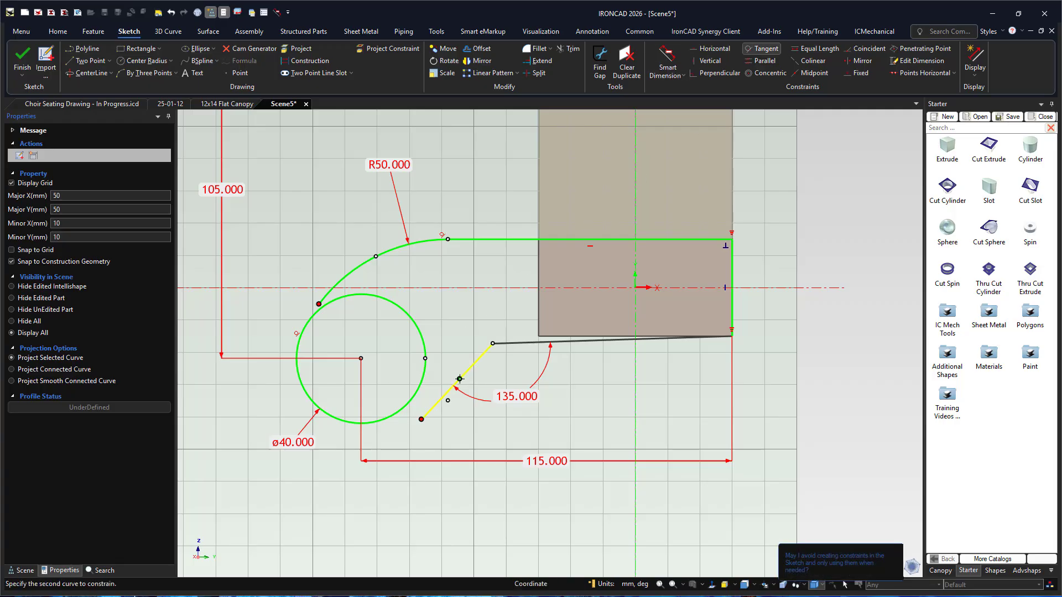
click(423, 373)
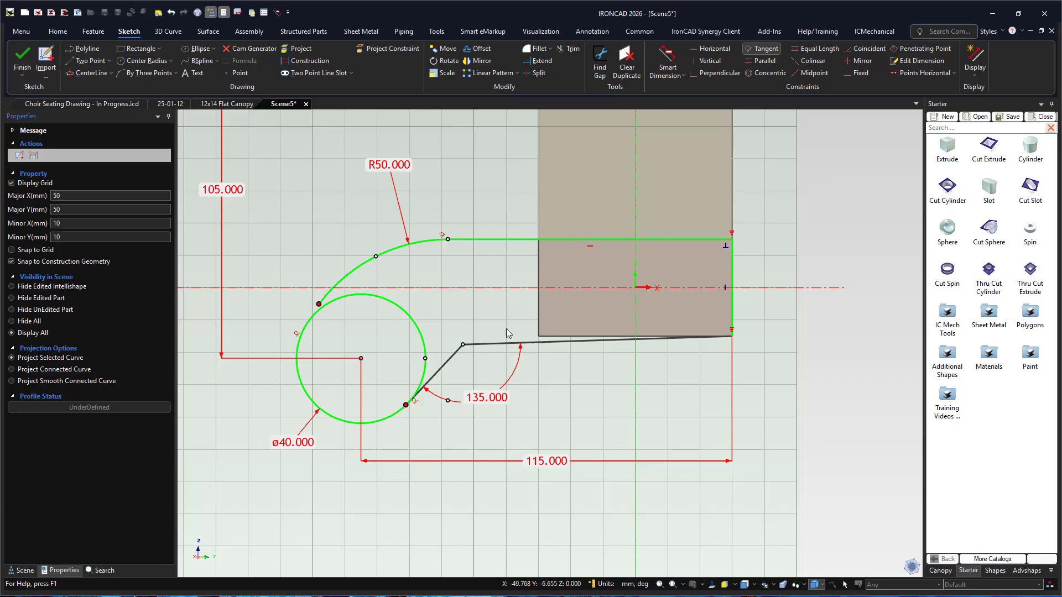
click(503, 343)
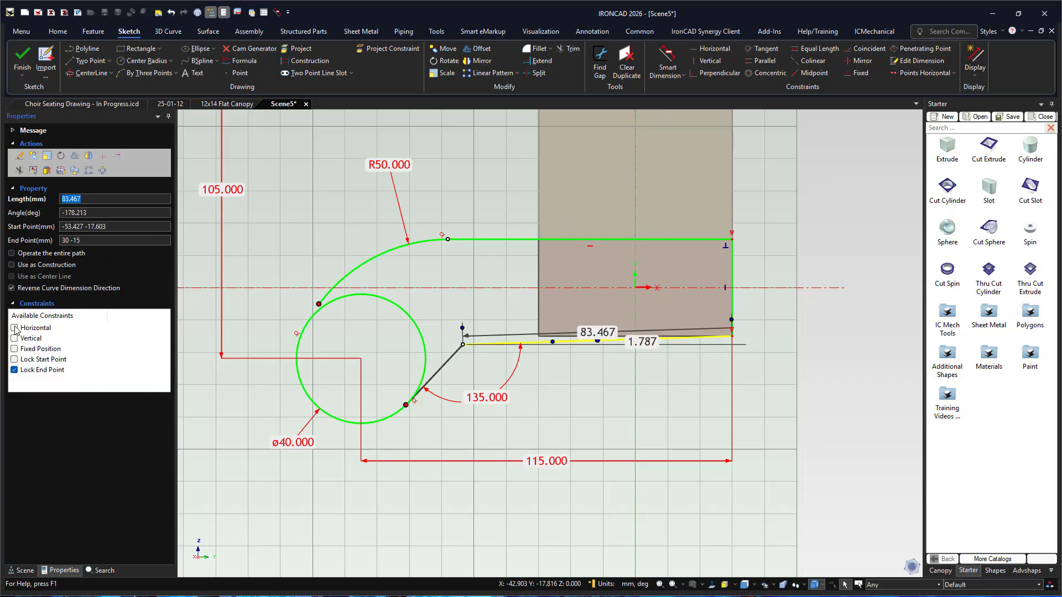
click(15, 328)
click(418, 284)
scroll(515, 249, down, 1)
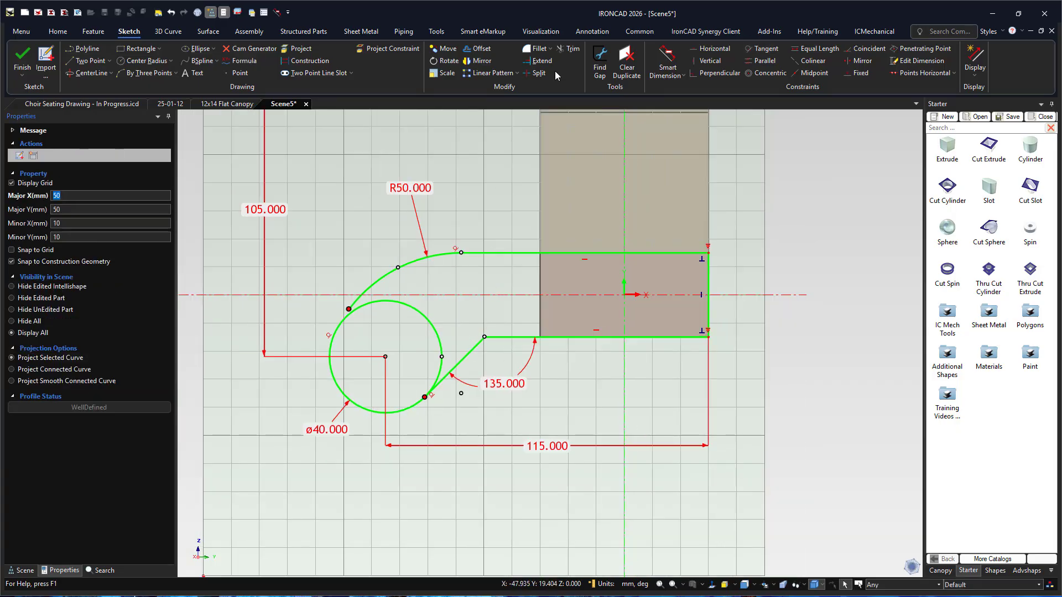
key(t)
click(429, 323)
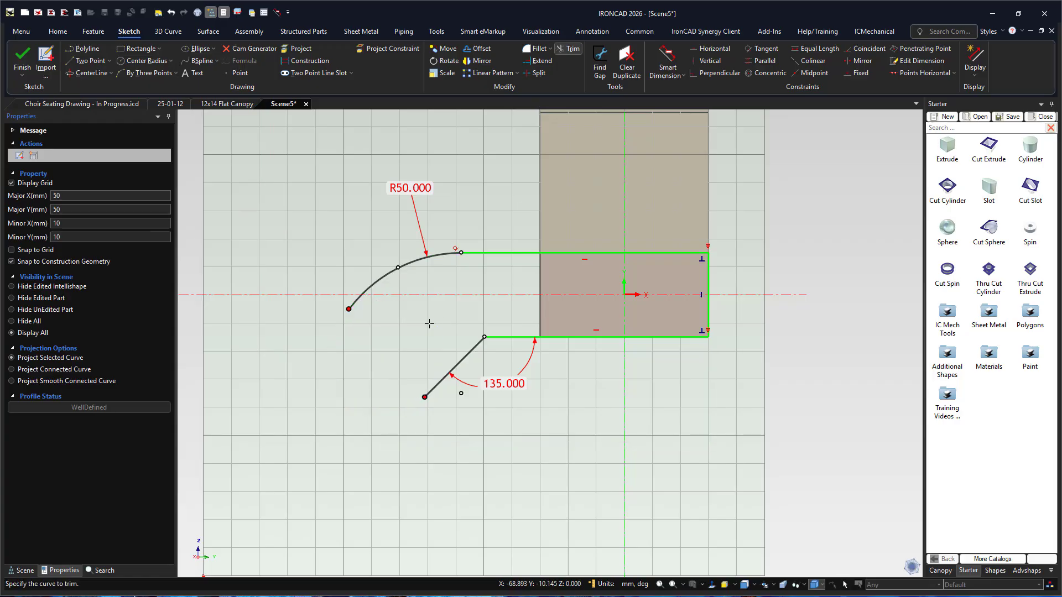
key(ctrl+z)
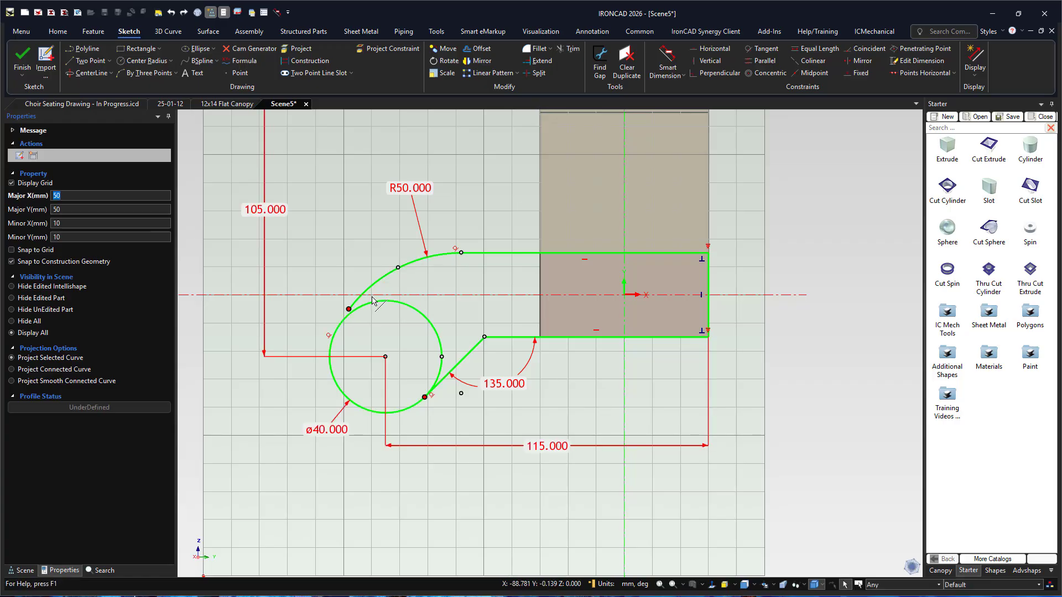
Extend the R50 arc to its tangent point on the circle and trim the circle's inner portion, joining the loose end at the slanted line
click(542, 61)
click(360, 291)
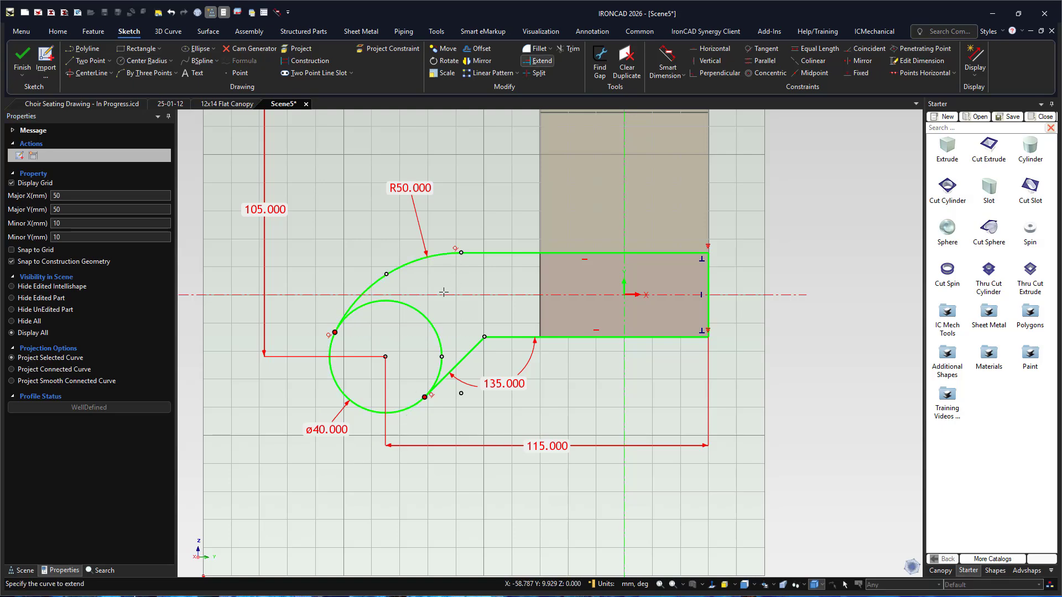
click(565, 49)
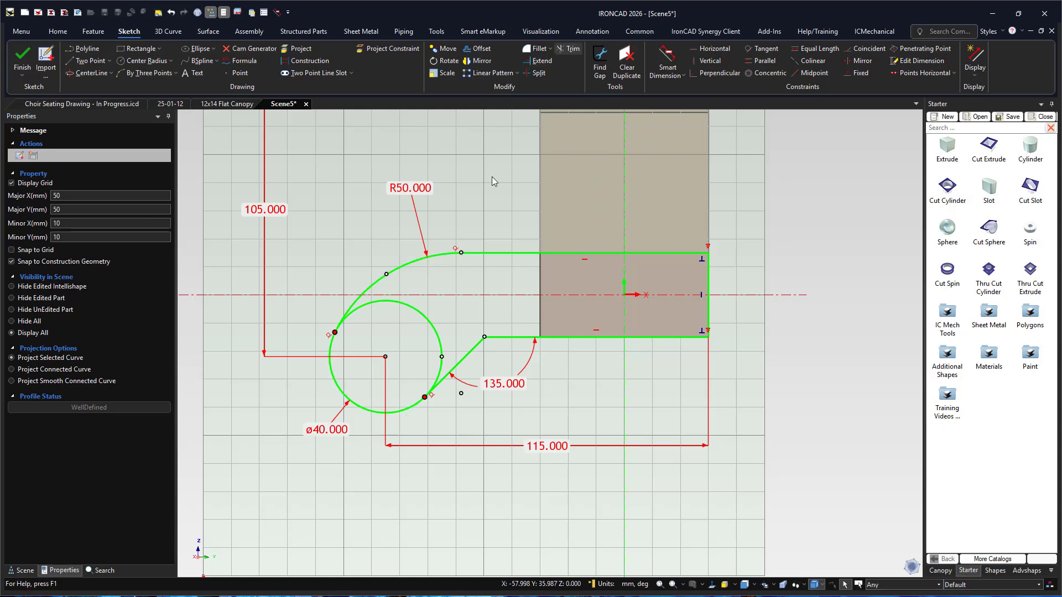
click(425, 314)
key(Escape)
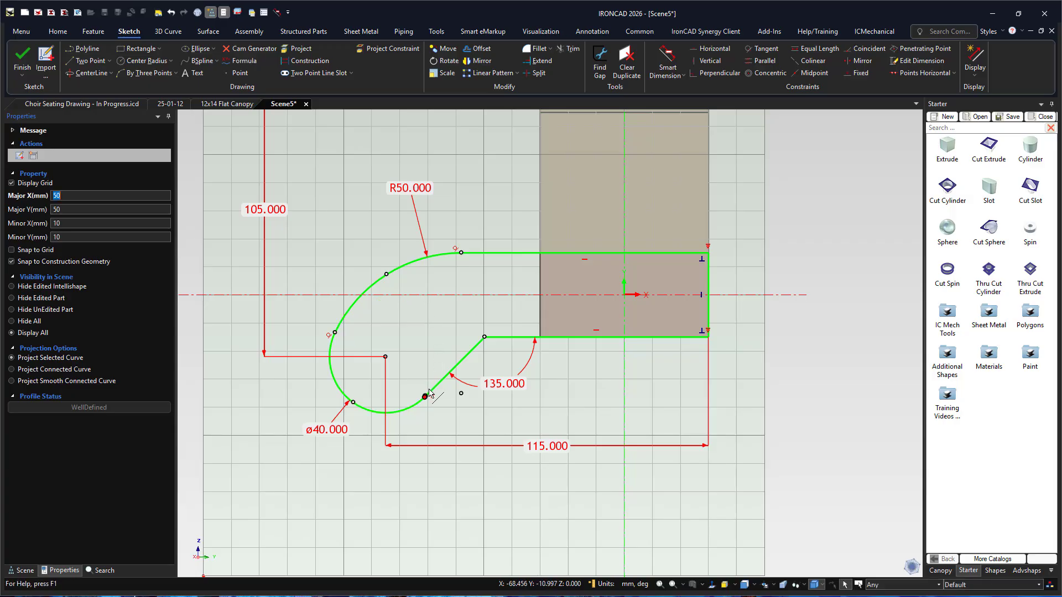
right_click(425, 397)
click(458, 414)
Draw a 10 mm radius circle centred on the lug's arc centre
scroll(426, 321, down, 2)
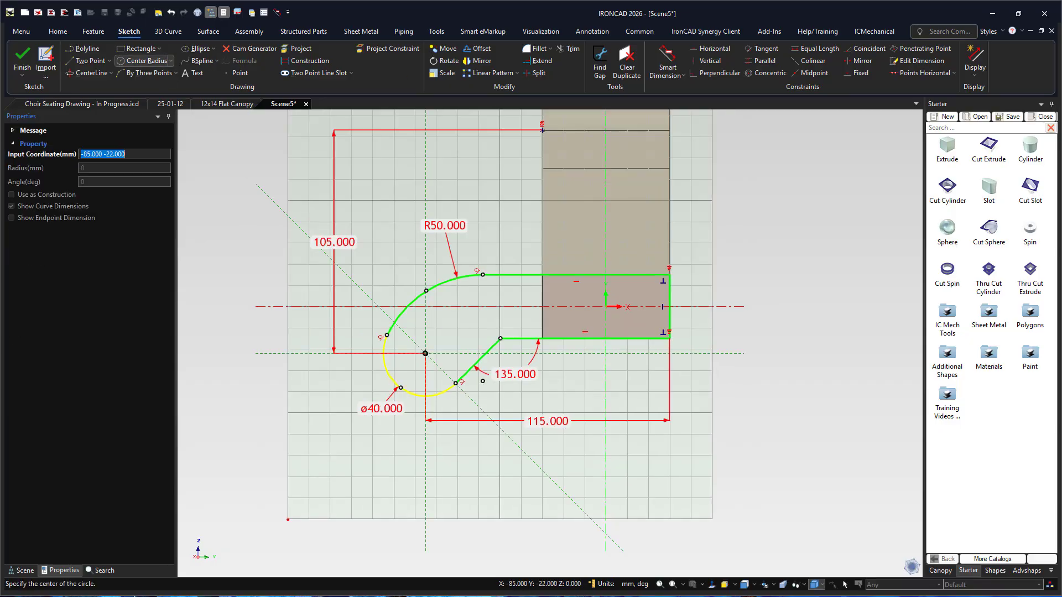
click(425, 353)
right_click(435, 338)
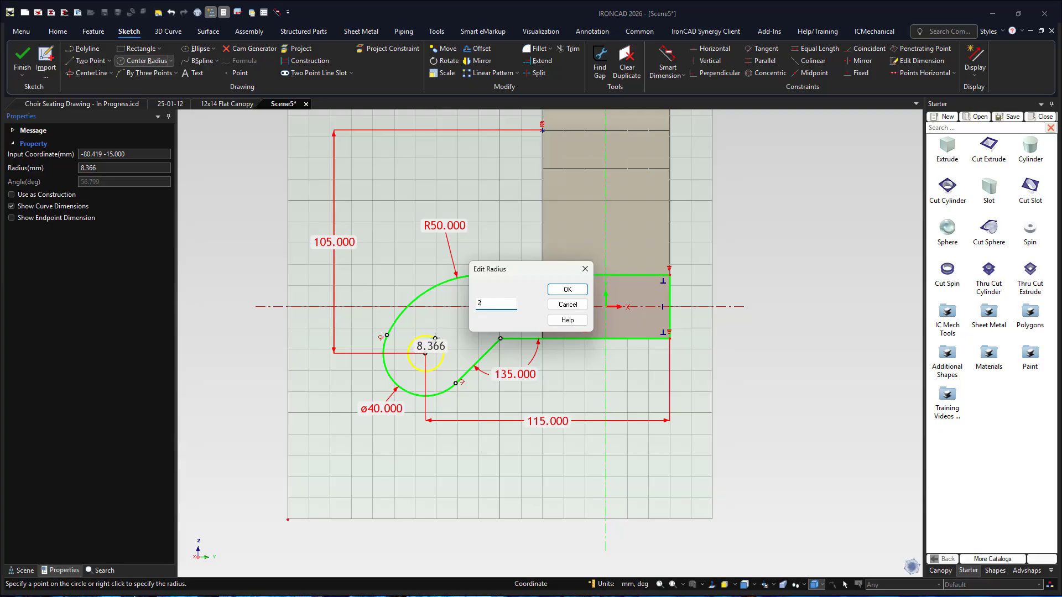
text(10)
key(Return)
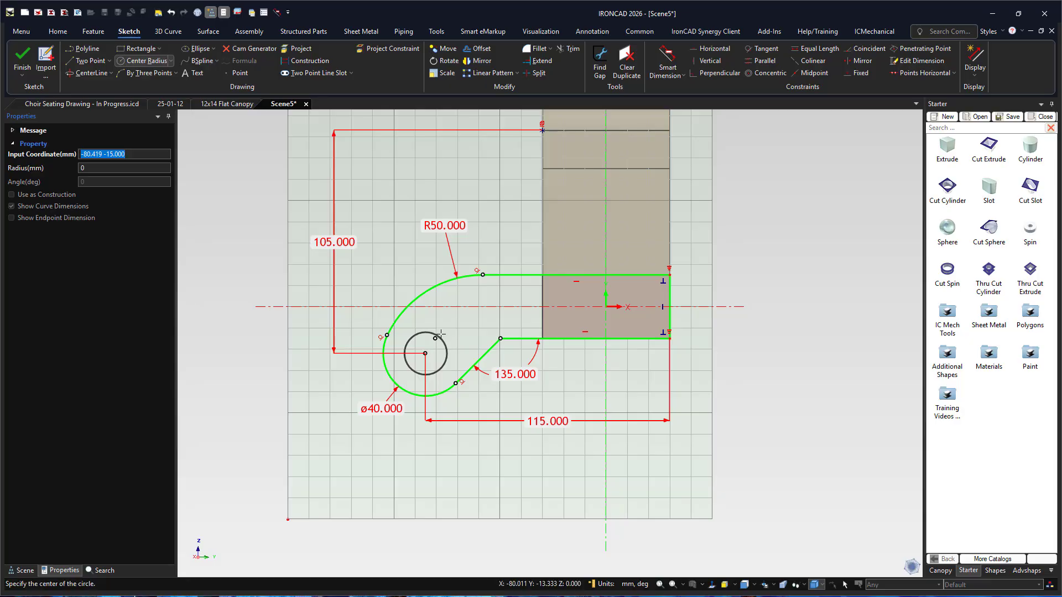
key(Escape)
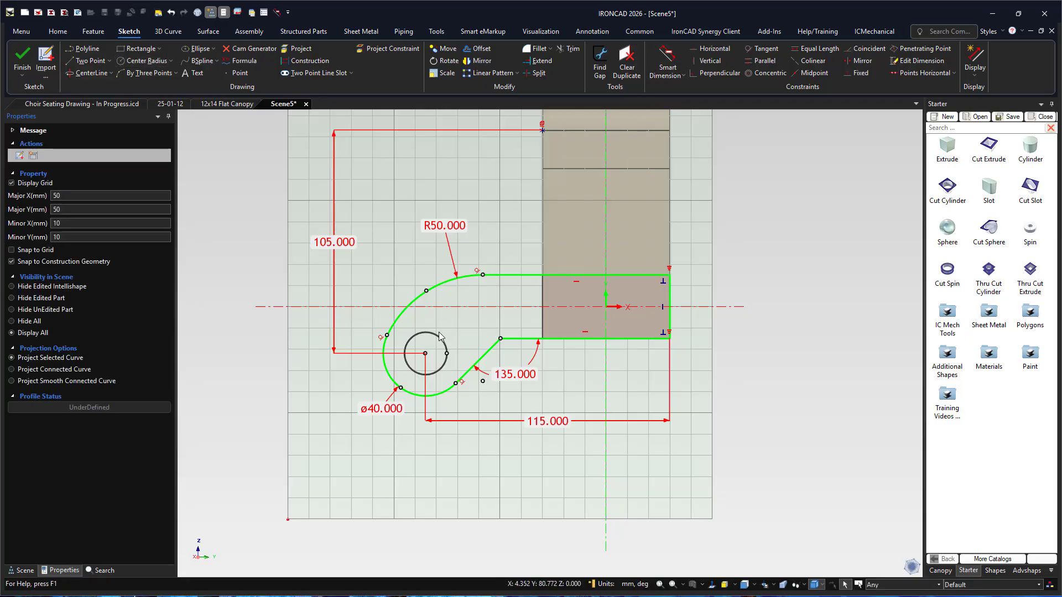
Add a 20 mm diameter dimension to the lug's hole circle and finish the sketch
click(441, 338)
click(451, 322)
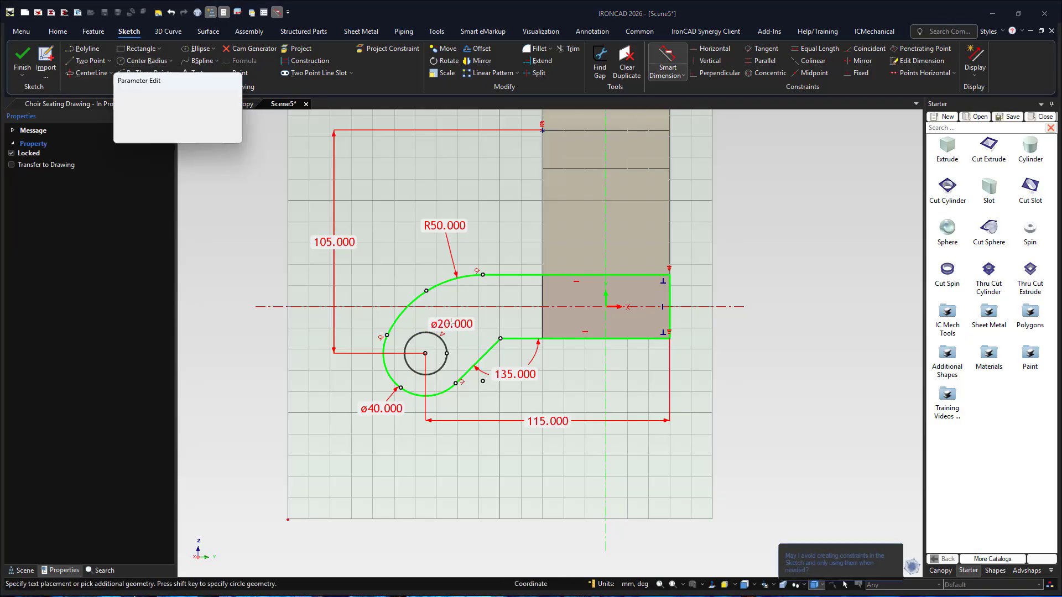
key(Return)
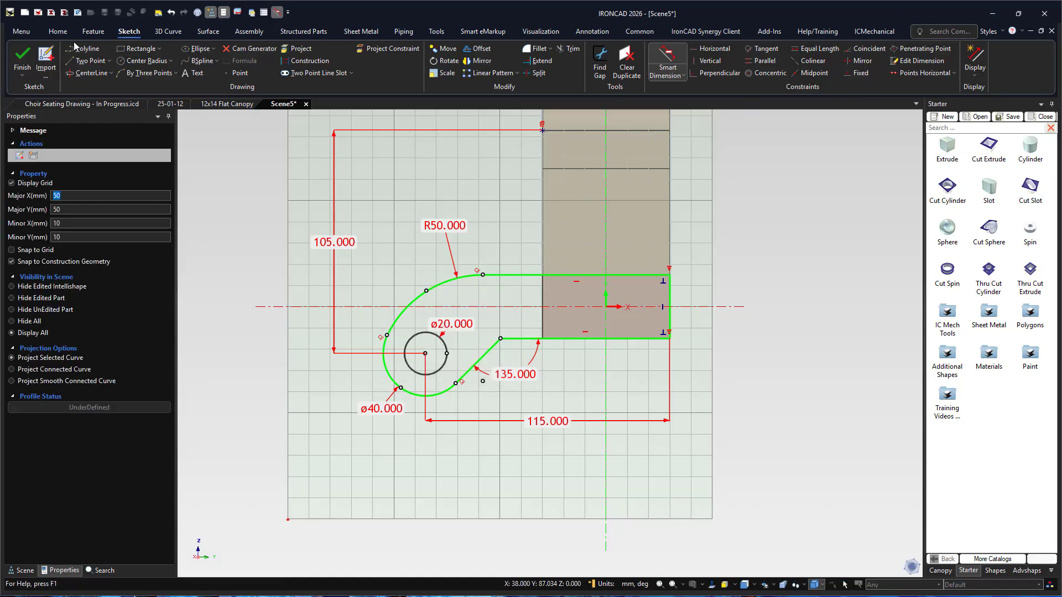
click(21, 55)
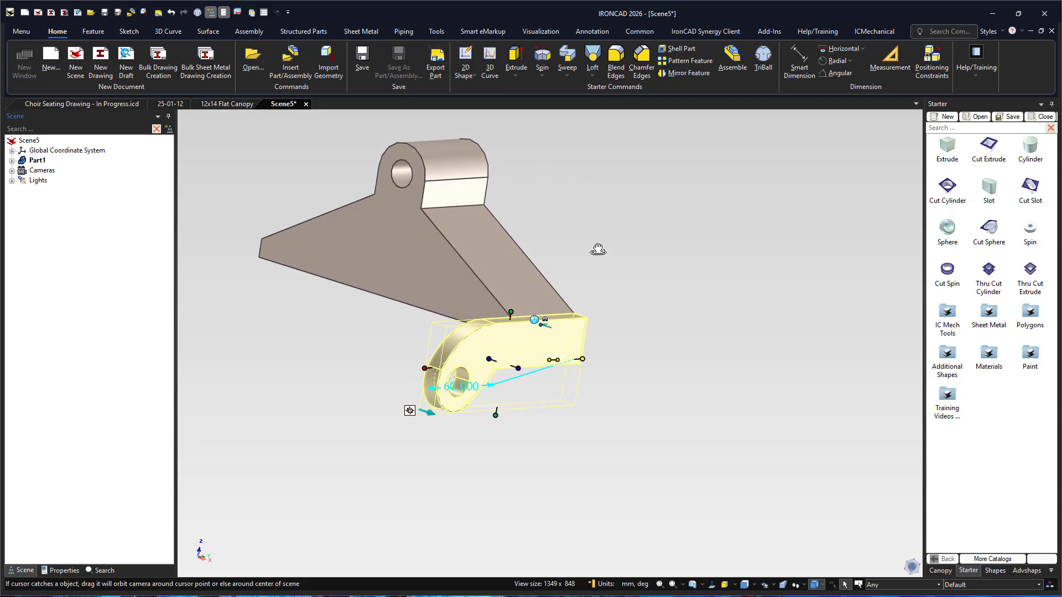
Select the end plate's extrusion and reposition only its TriBall to the centre of the upright's bore
middle_drag(426, 315, 524, 341)
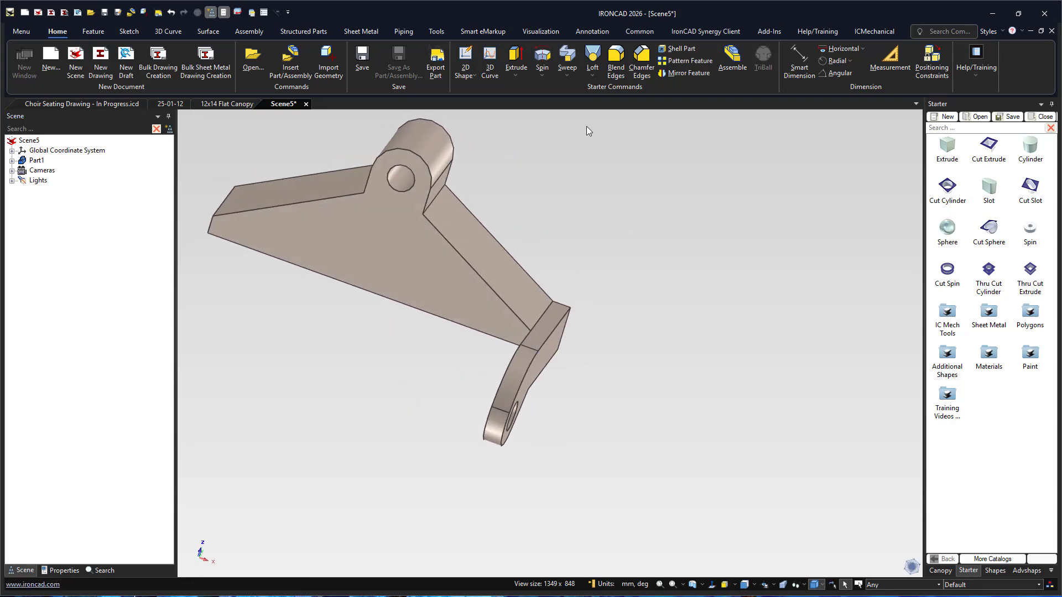
middle_drag(553, 180, 563, 301)
click(553, 335)
click(549, 331)
key(F10)
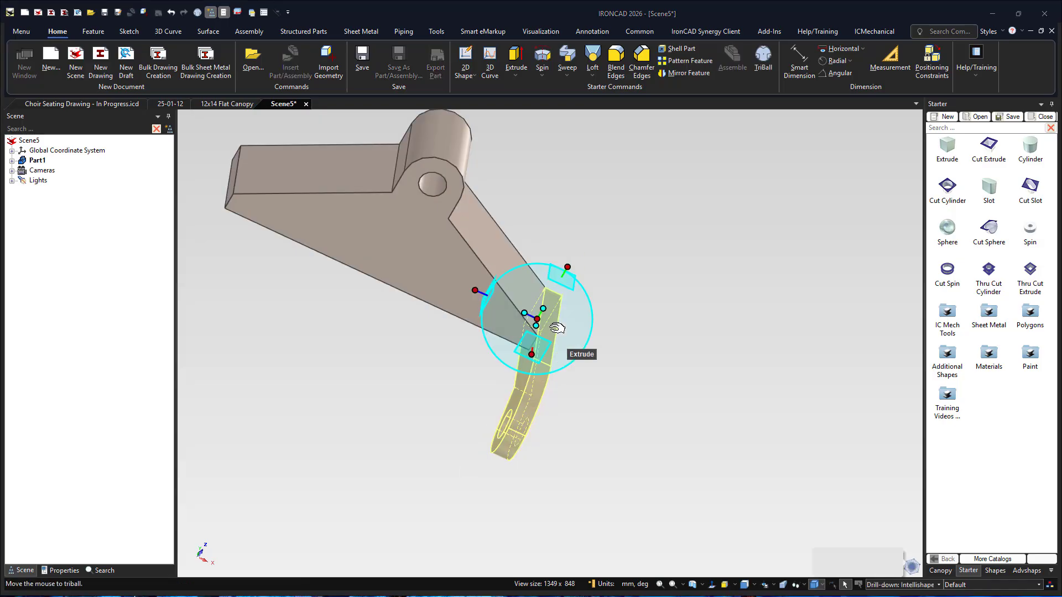
key(F7)
key(space)
drag(530, 338, 368, 220)
key(space)
Mirror the end plate with its lug to the opposite end of the bracket using the TriBall at the bore's centre
right_click(378, 220)
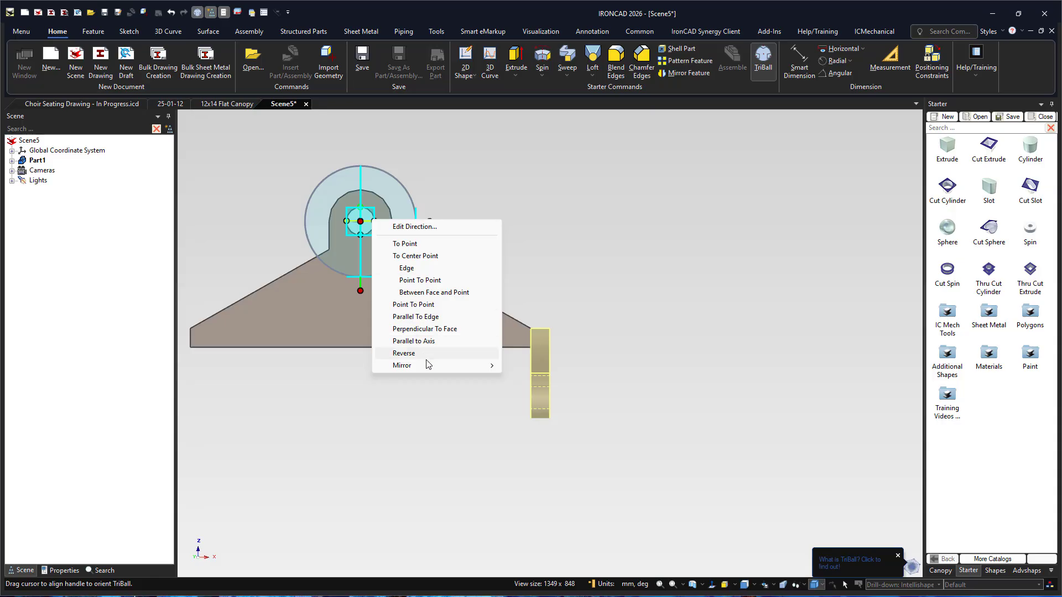
mouse_move(428, 365)
click(526, 391)
key(F10)
Start a constant edge blend of 18 mm radius on the vertical inside edge where the rib meets the original end plate
middle_drag(503, 241, 410, 451)
click(411, 404)
middle_drag(411, 405, 412, 423)
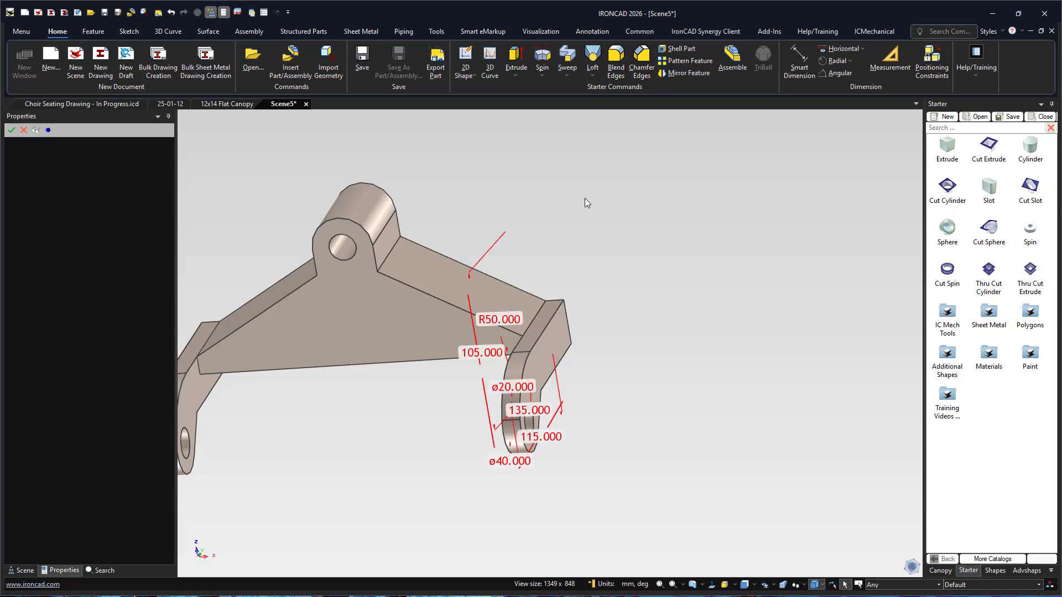
middle_drag(550, 189, 512, 238)
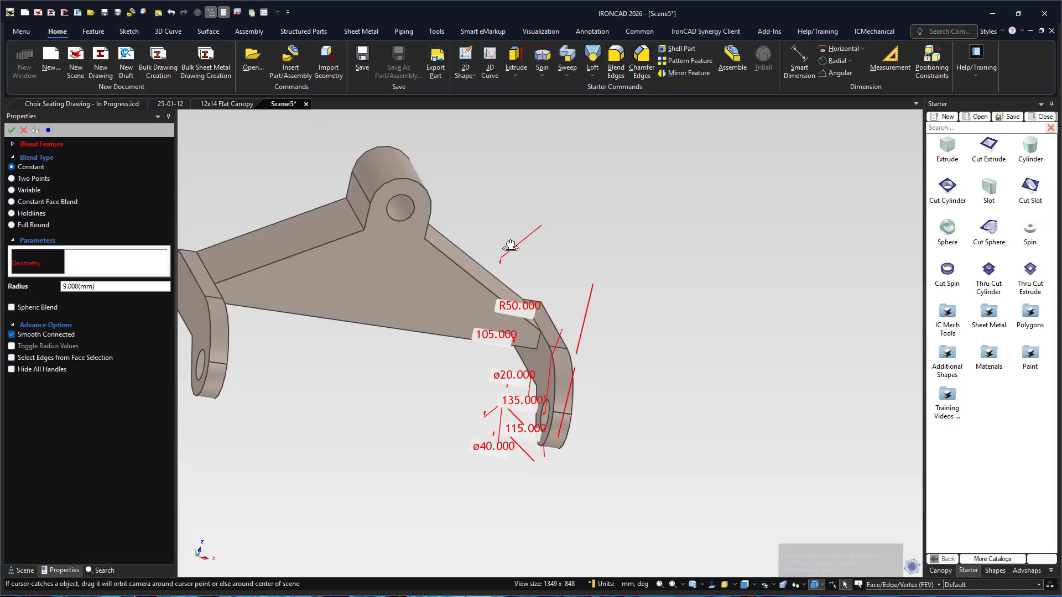
click(539, 342)
click(540, 342)
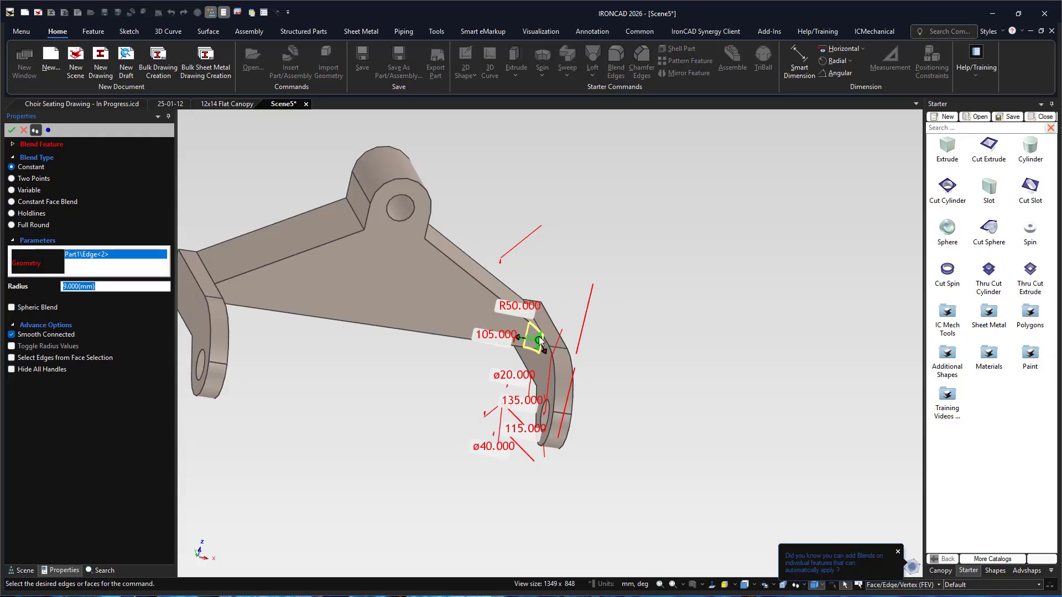
text(18)
Add the matching inside edge at the mirrored end plate to the 18 mm blend and apply it
middle_drag(540, 343, 386, 367)
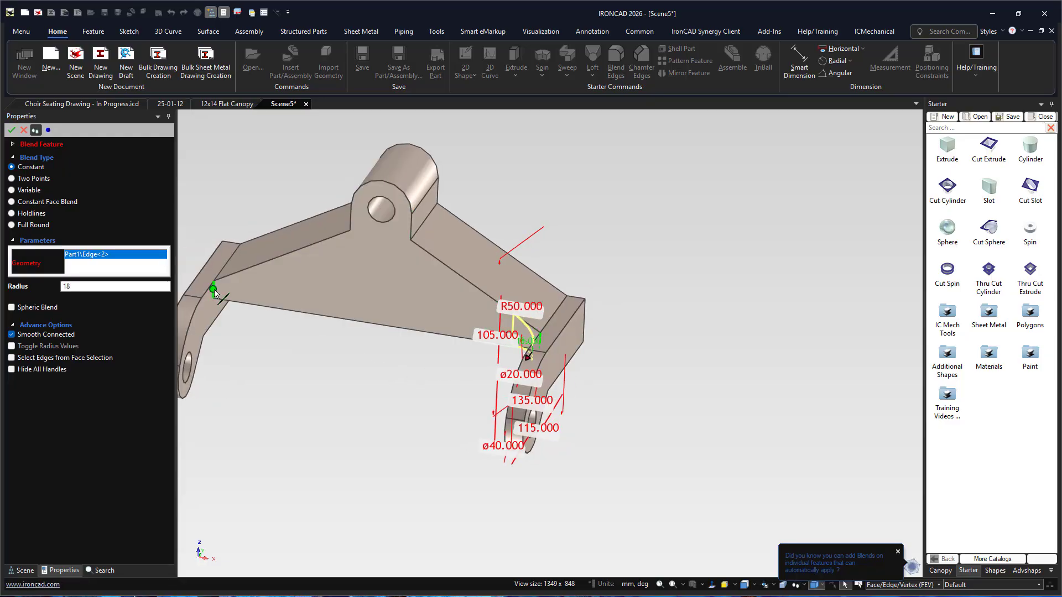
scroll(214, 289, up, 5)
click(461, 315)
scroll(462, 313, down, 3)
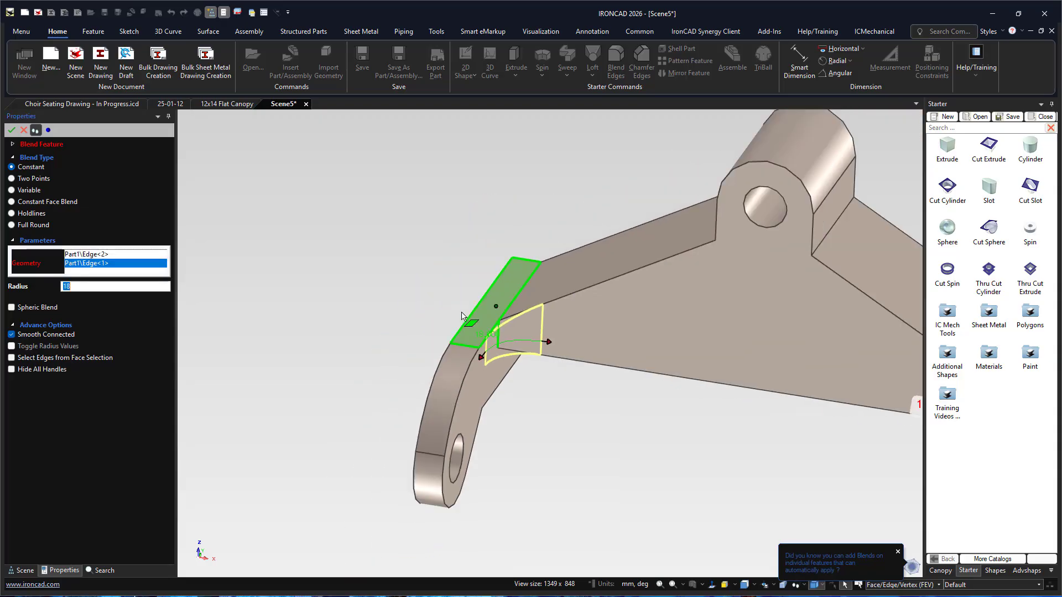
scroll(461, 316, down, 2)
click(11, 131)
Add a Cut Extrude shape to the upright and stretch it to about 98 mm tall, from the end plate's top edge past the upright's top
middle_drag(534, 403, 599, 352)
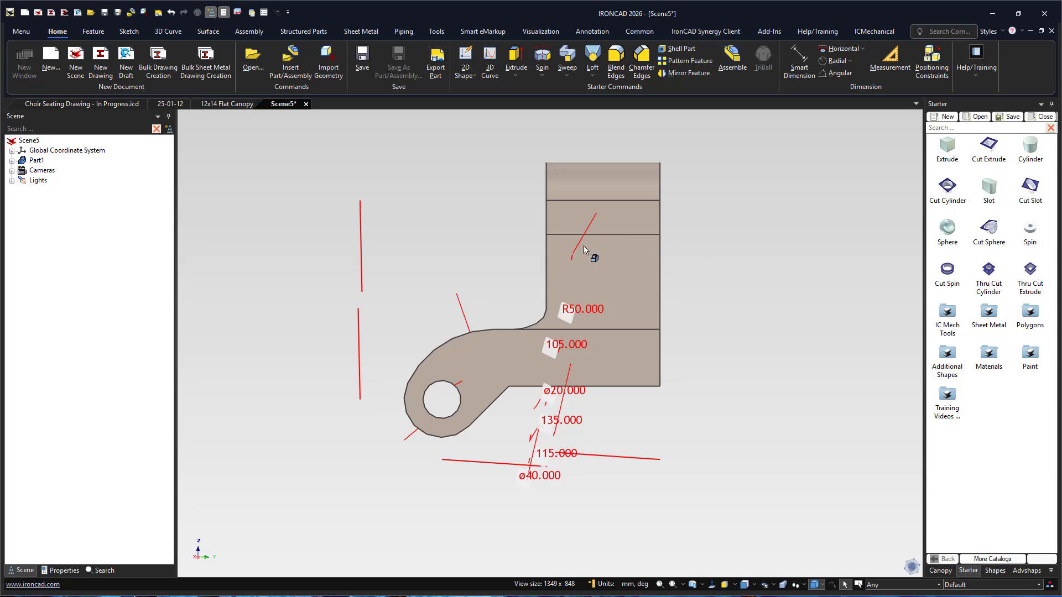
drag(994, 146, 603, 218)
shift+drag(604, 262, 576, 329)
middle_drag(576, 329, 689, 314)
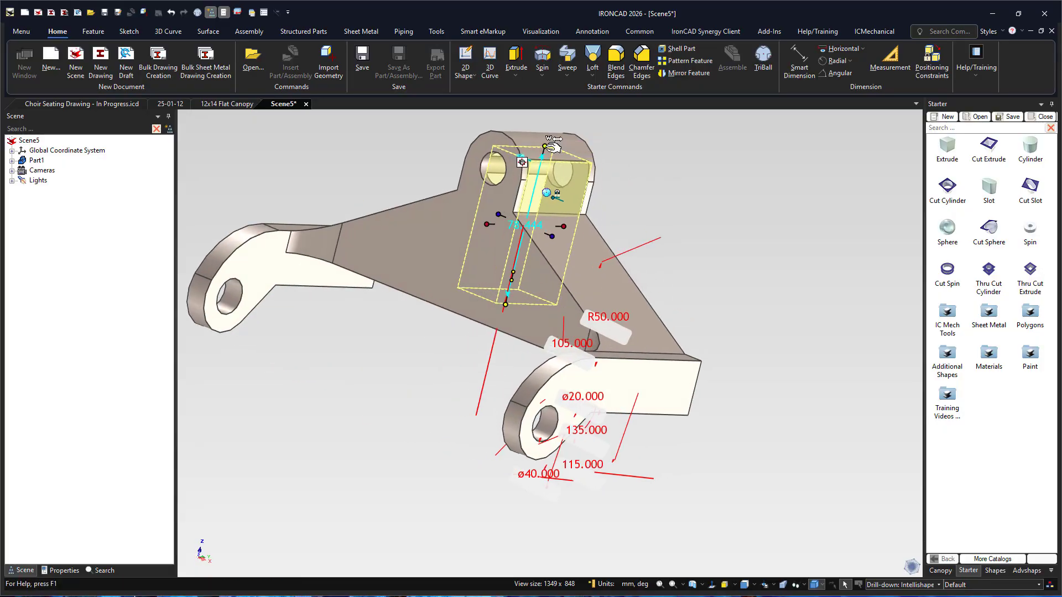
drag(547, 146, 555, 107)
scroll(571, 260, down, 3)
drag(572, 260, 631, 302)
click(631, 302)
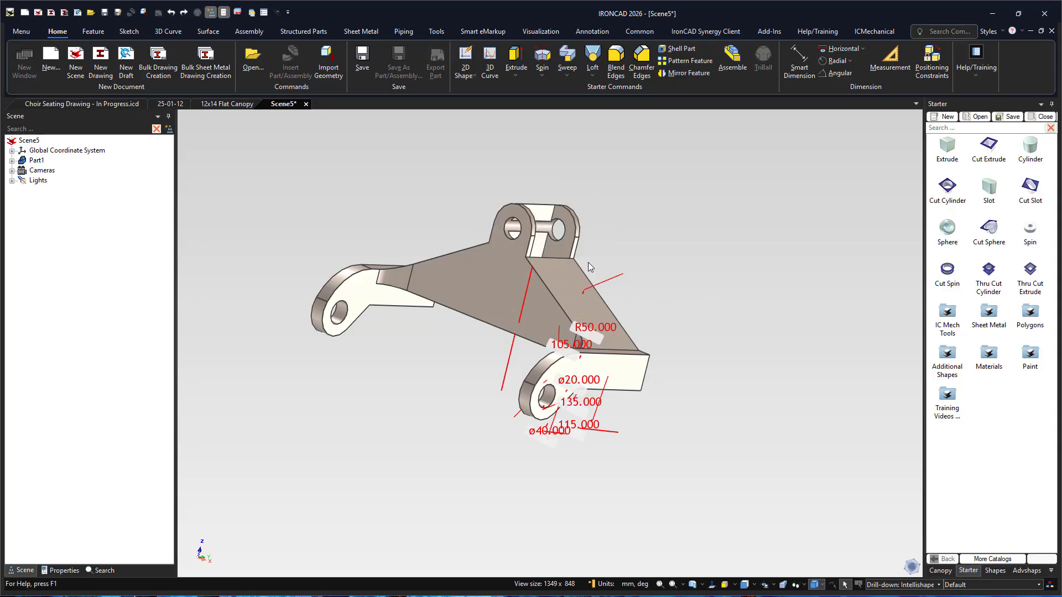
Select the slot cut through the upright and lengthen it symmetrically to about 321 mm so it passes through both ribs
click(561, 227)
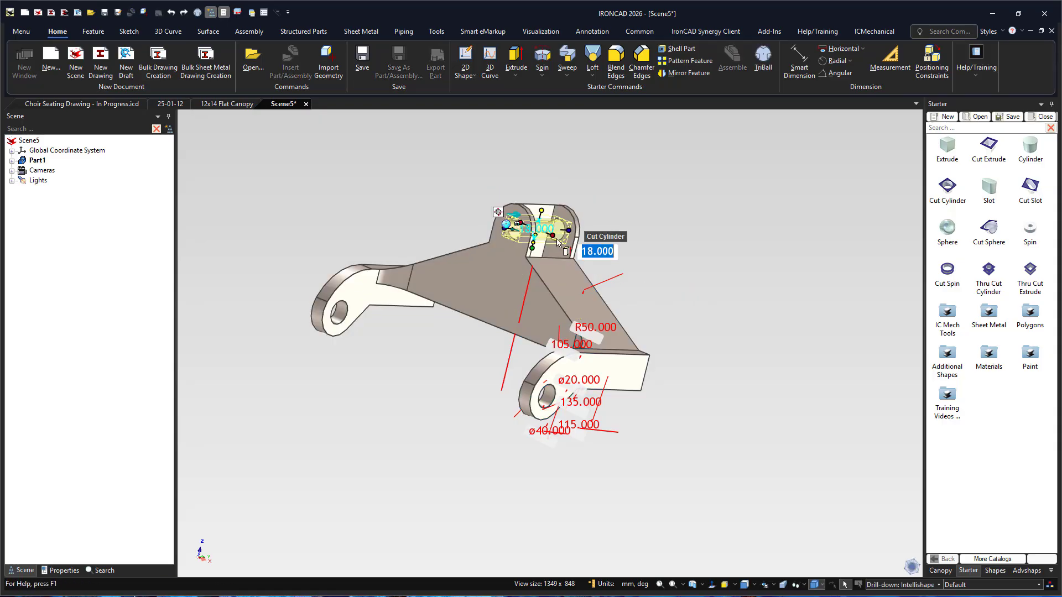
right_click(554, 235)
key(Escape)
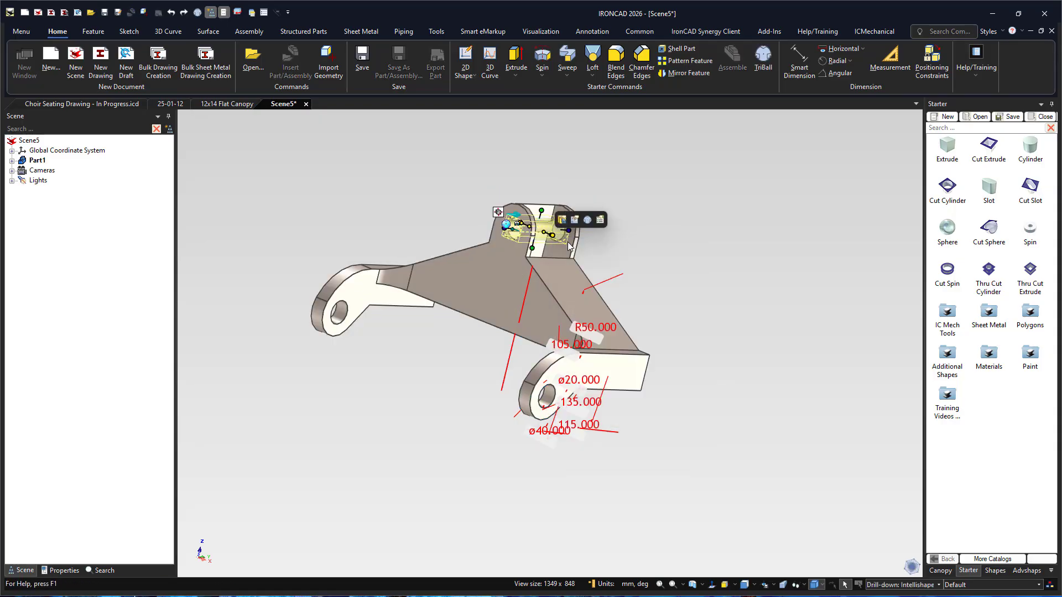
click(567, 245)
drag(564, 261, 653, 294)
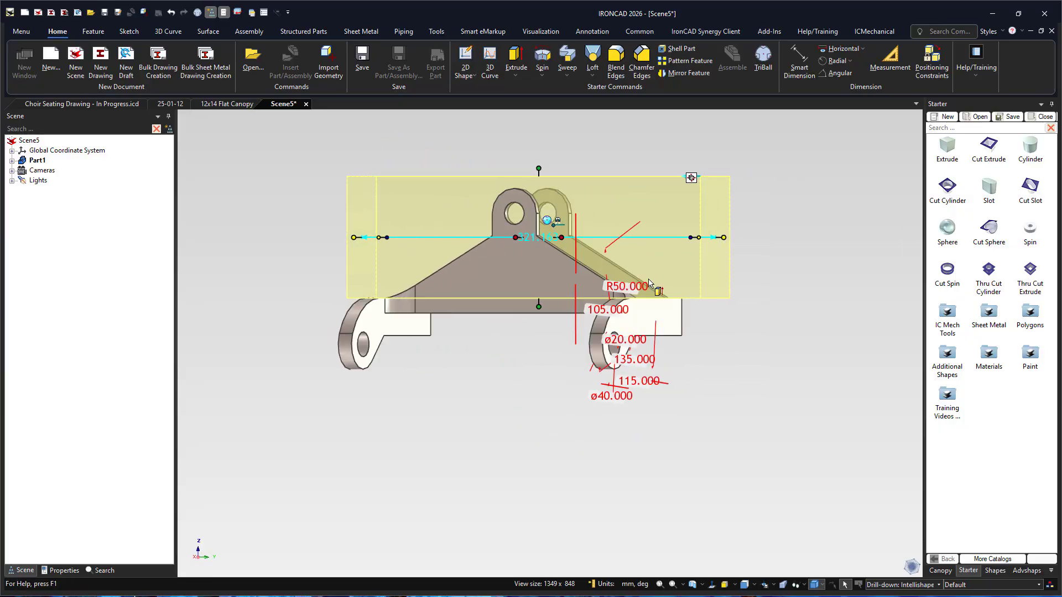
Narrow the slot cut symmetrically so thicker, equal walls remain on both sides of the upright and ribs
key(ctrl+4)
scroll(425, 241, up, 2)
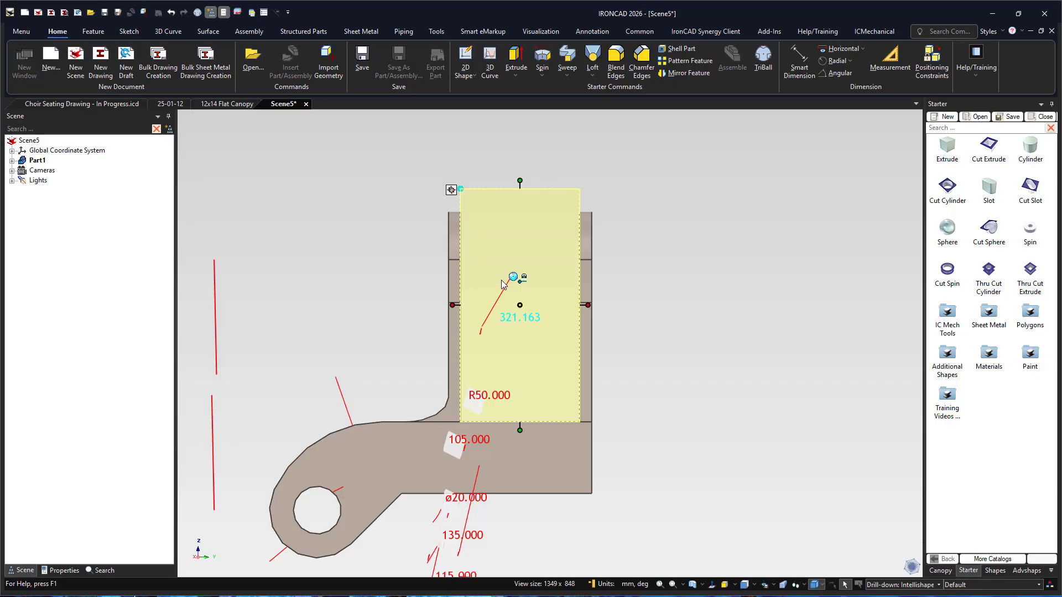
drag(588, 304, 572, 305)
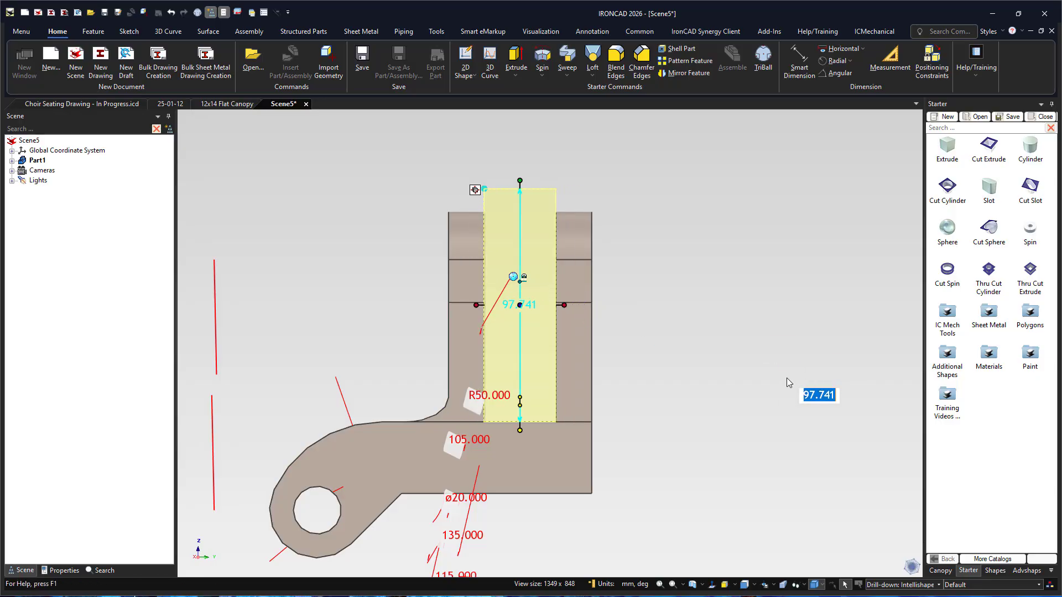
click(663, 242)
middle_drag(662, 244, 627, 335)
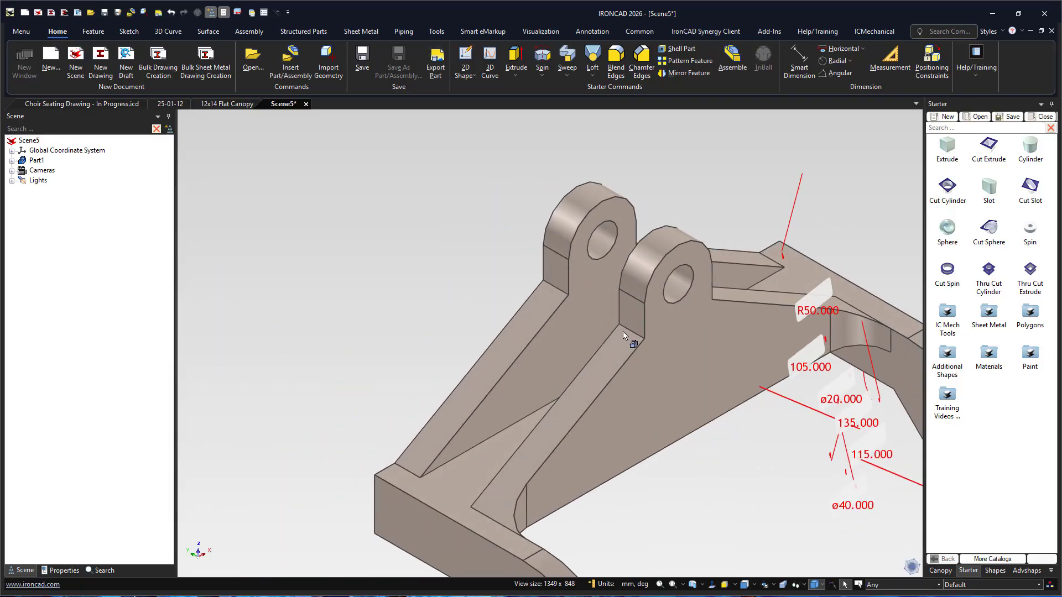
Select the whole bracket part and check its mass and mass density in the part properties
click(684, 476)
scroll(685, 474, down, 4)
scroll(683, 441, up, 2)
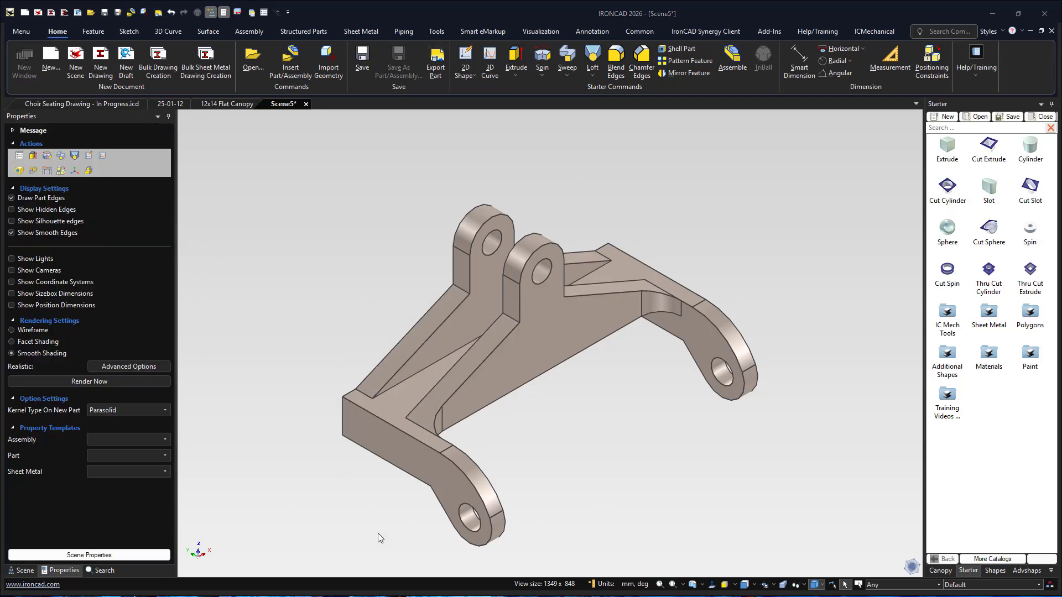
click(583, 348)
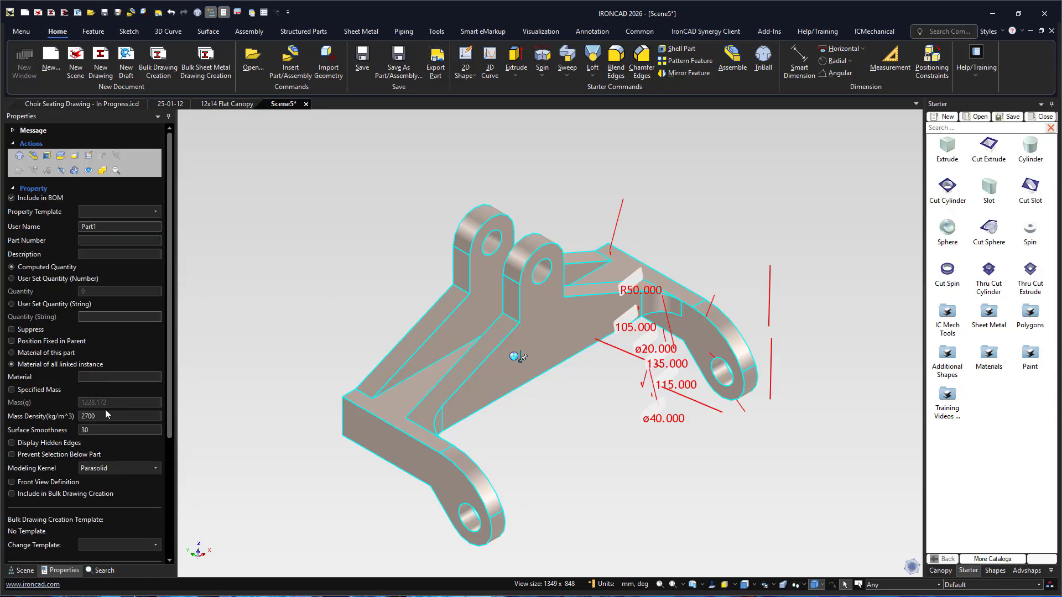
click(545, 426)
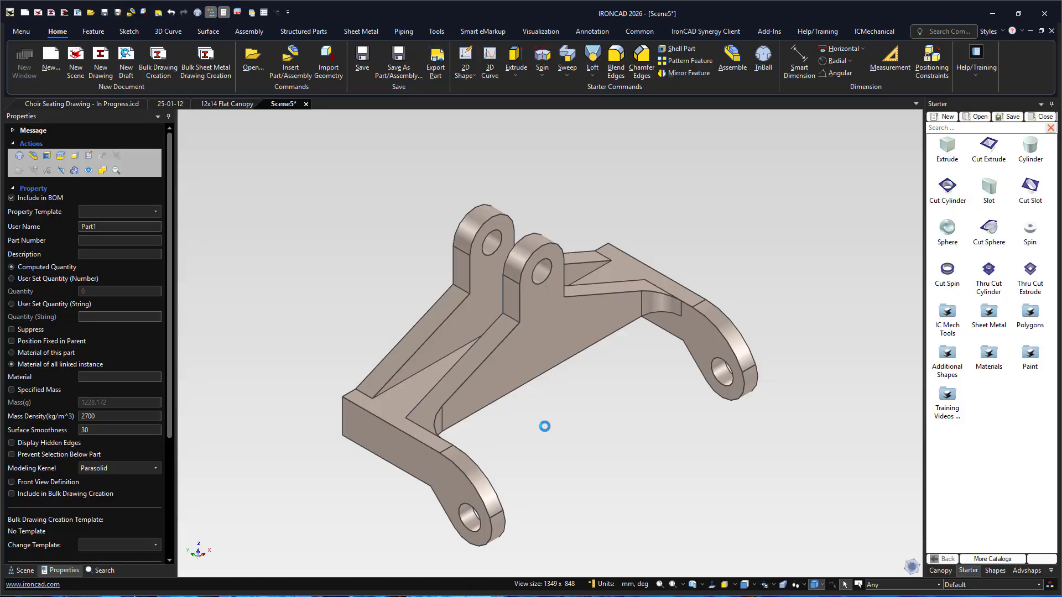